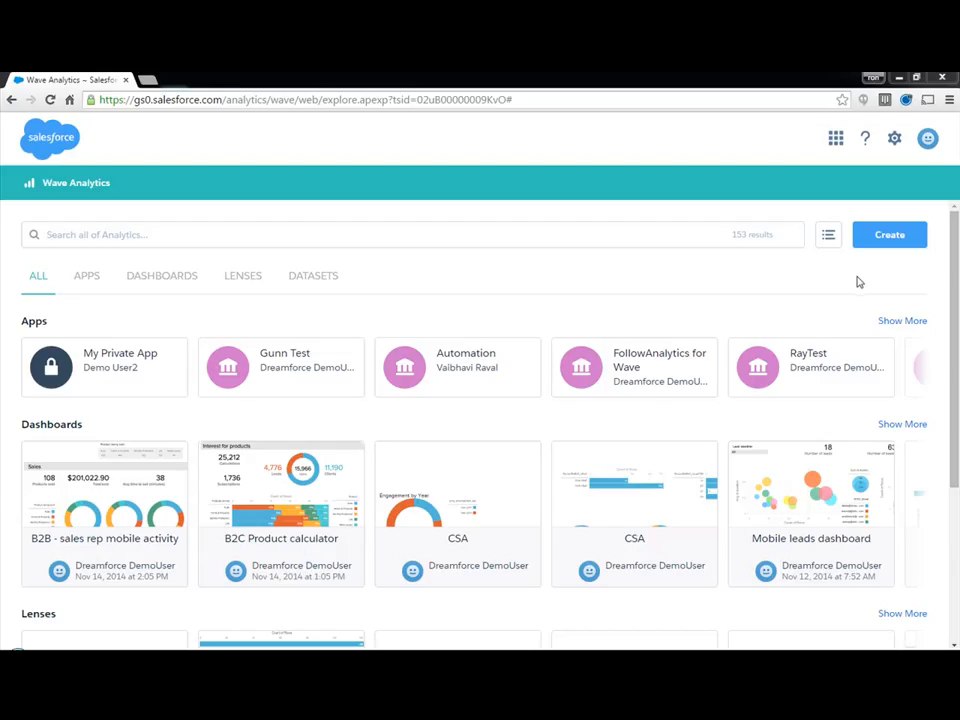
Start creating a new Wave Analytics dataset and choose Informatica Rev as its data source
left_click(887, 242)
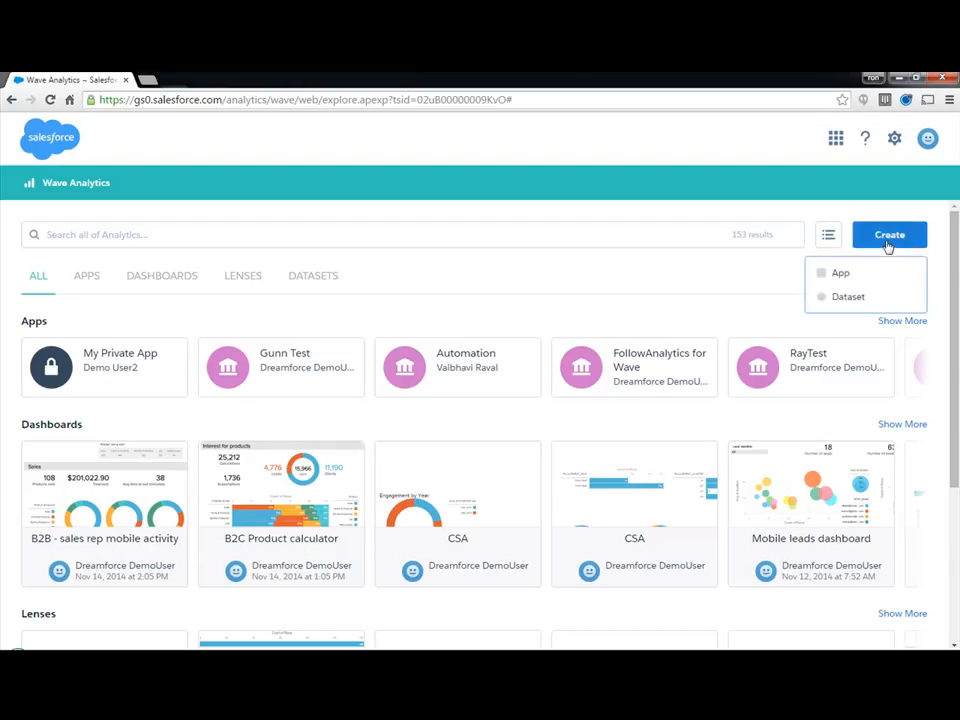
left_click(876, 300)
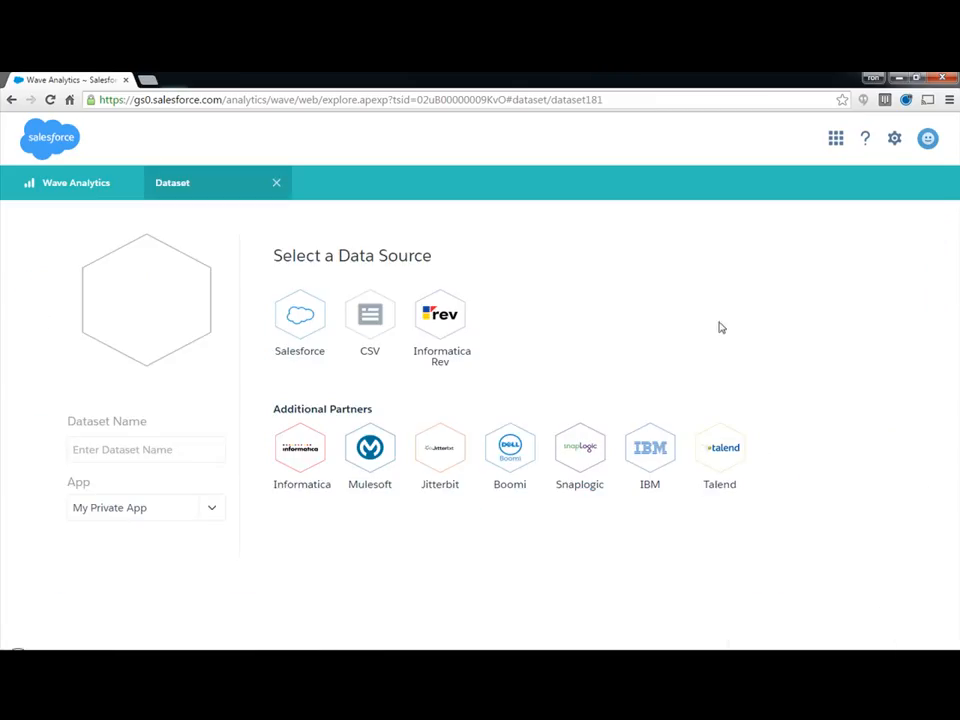
left_click(456, 330)
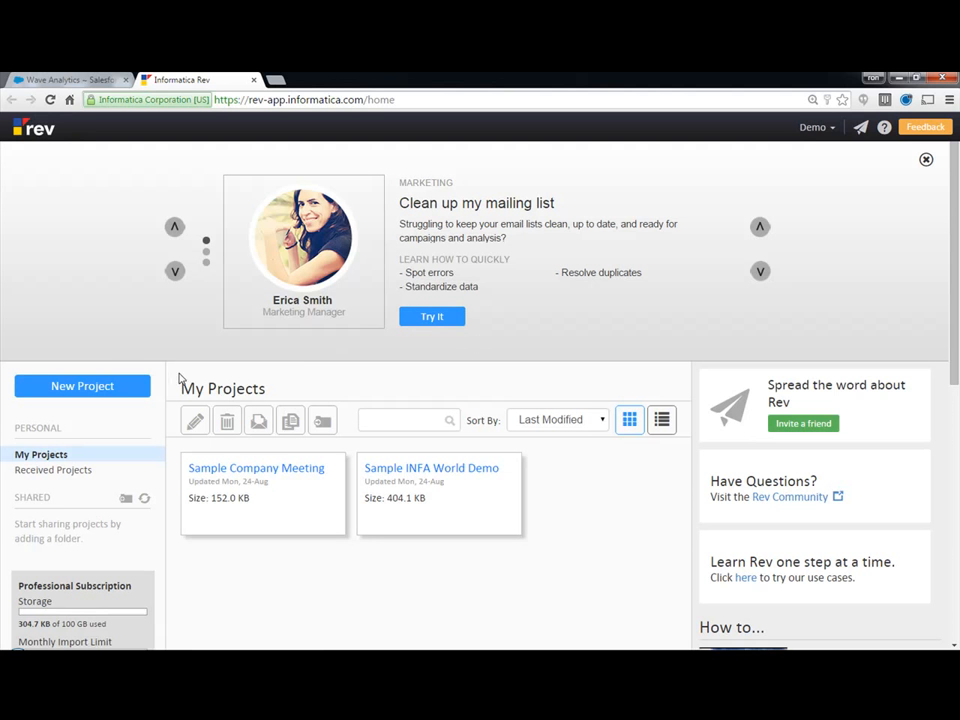
Create a project named "Tradeshow Data into Wave" with the goal "I'm working on an analytic or reporting project"
left_click(104, 388)
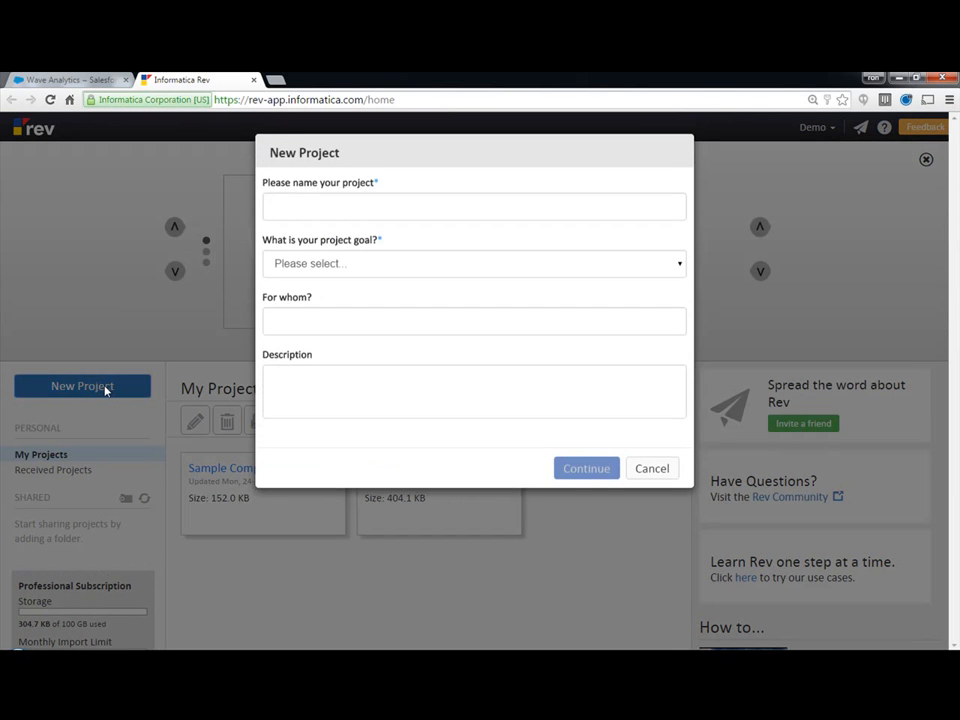
type("Tradeshow Data into Wave")
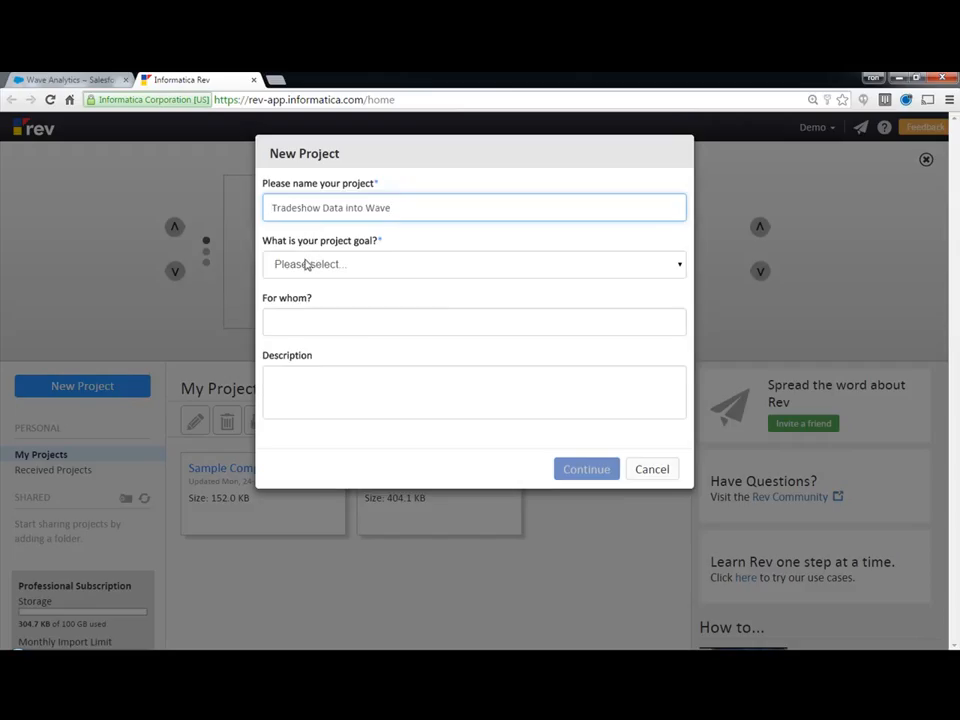
left_click(307, 263)
left_click(312, 313)
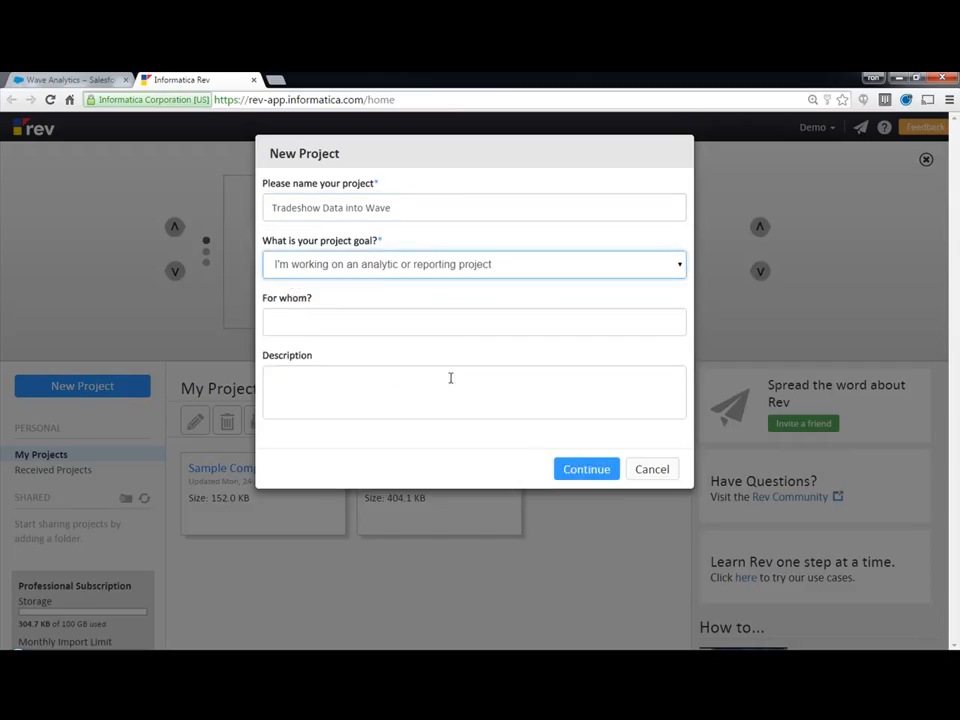
left_click(591, 475)
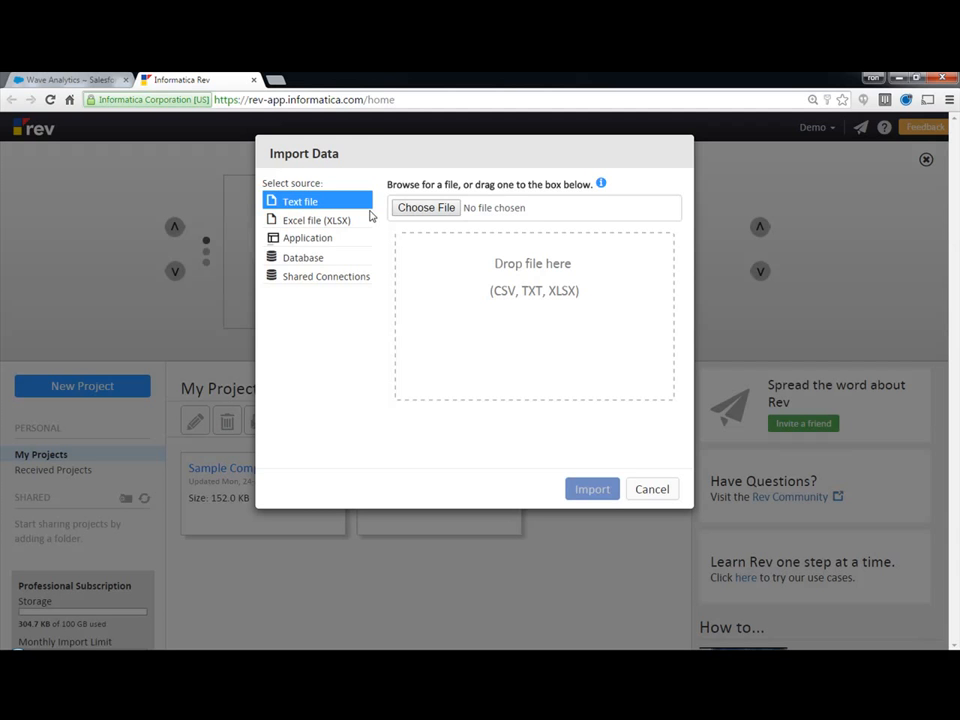
Import the text file badge_scan_attendance_Jan.csv from the desktop into the project
left_click(414, 211)
double_click(245, 162)
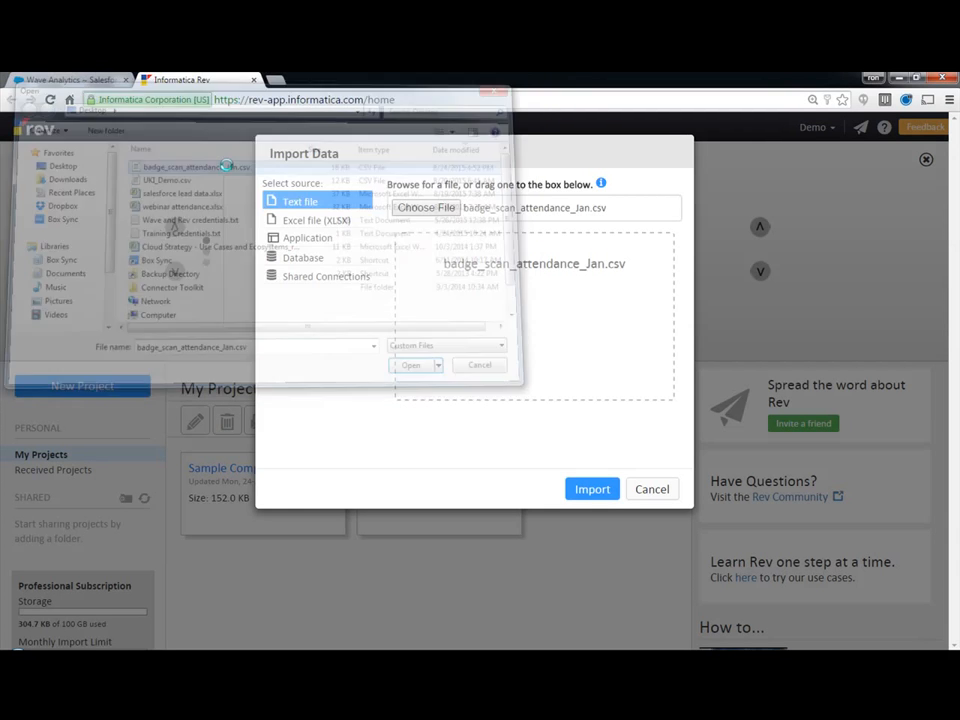
left_click(582, 492)
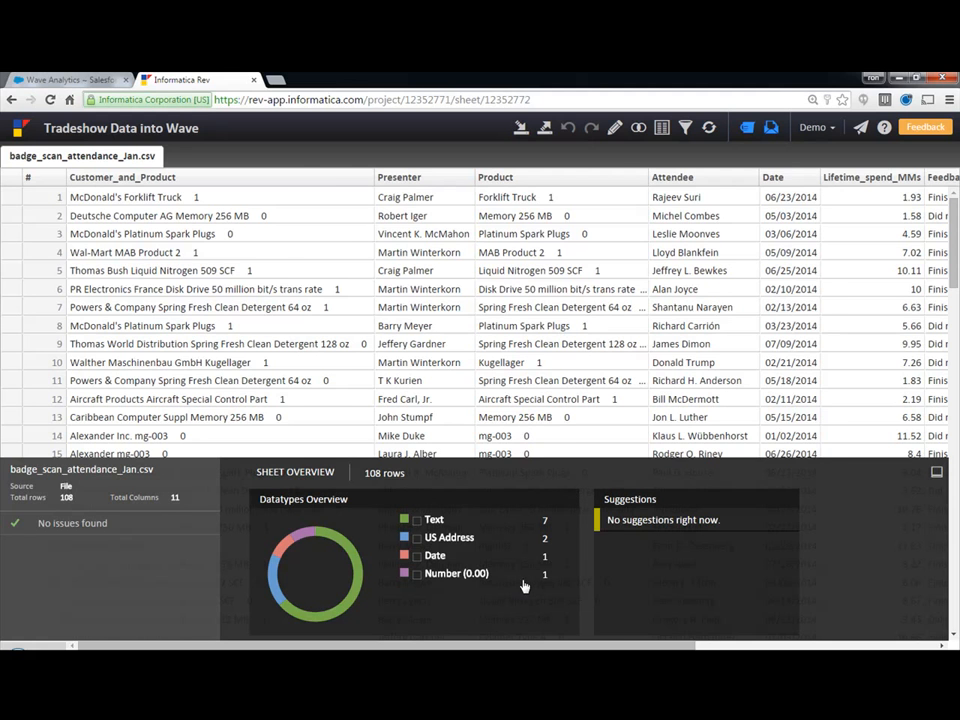
Replace every "1-2 months" value in the Expected_usage column with "Soon"
left_click_drag(640, 646, 908, 646)
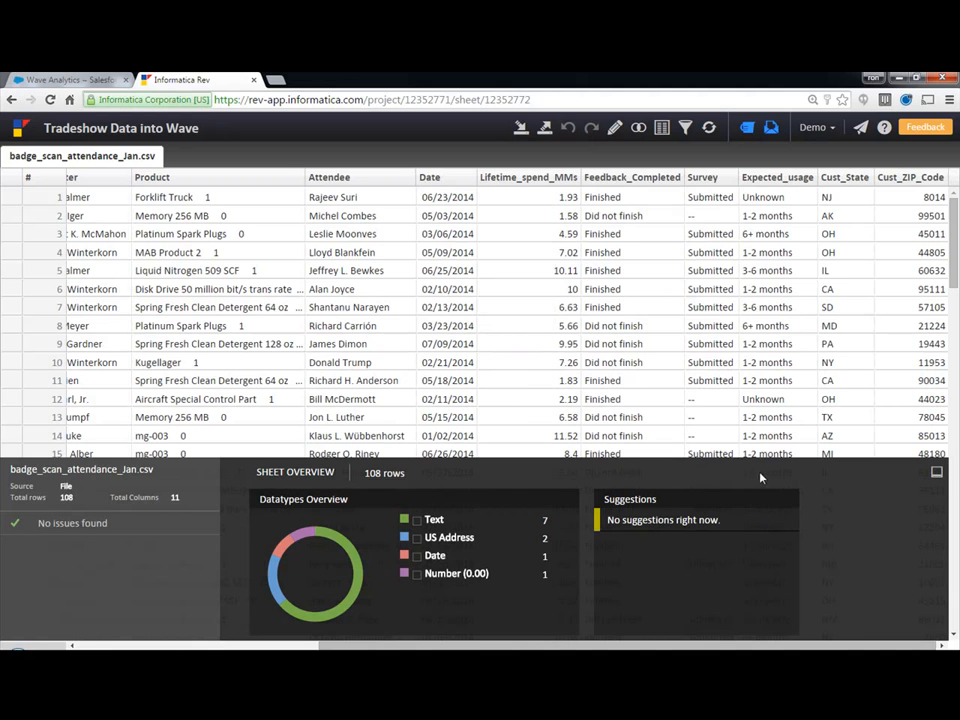
left_click(754, 180)
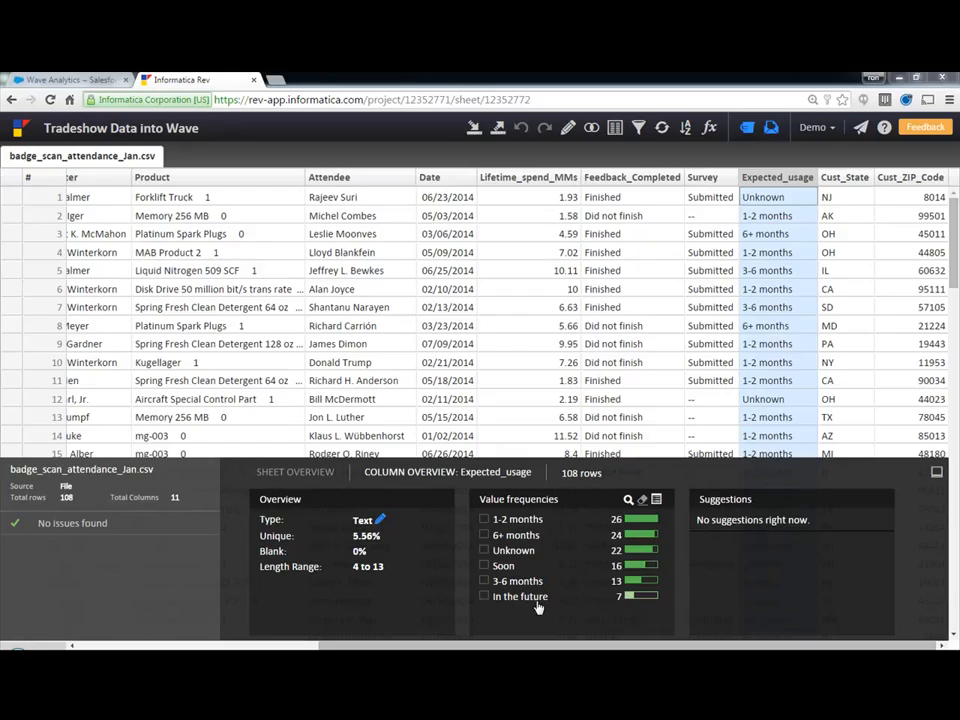
double_click(512, 520)
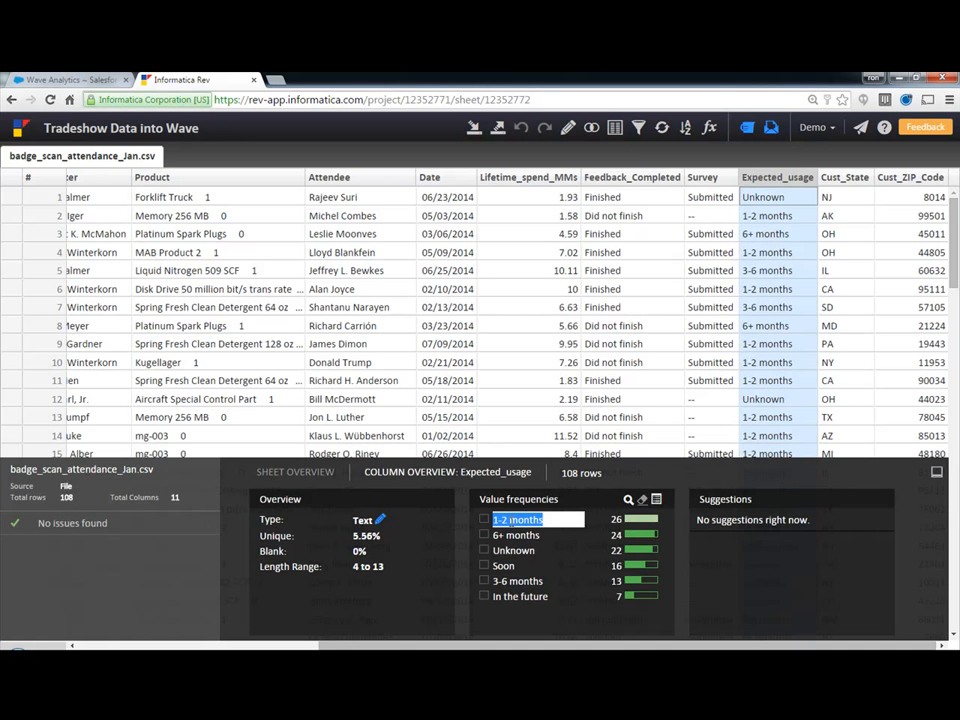
type("Soon")
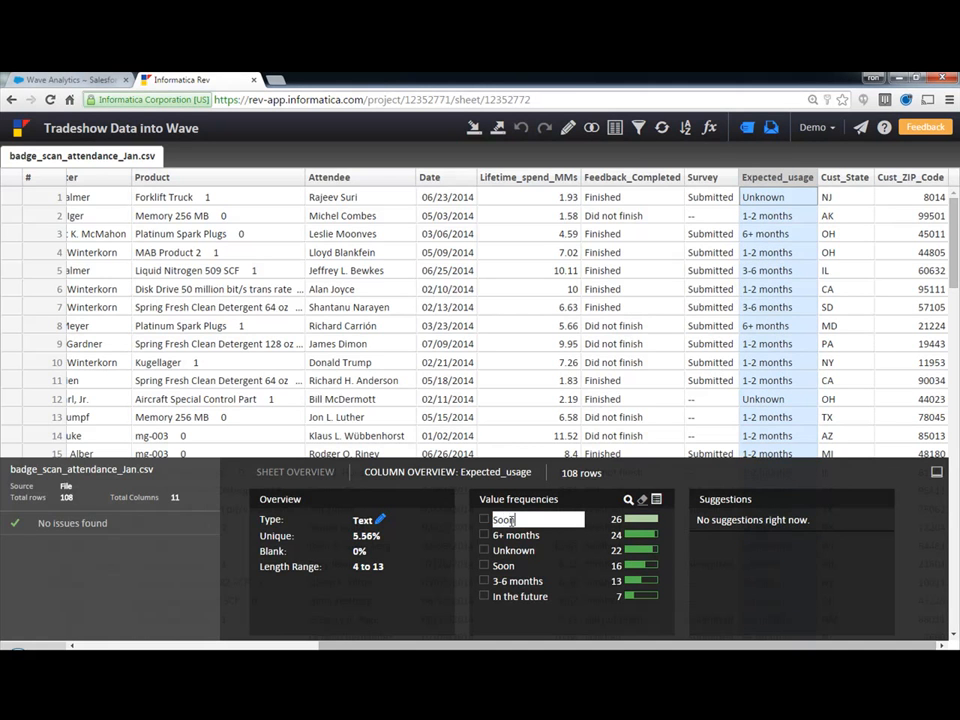
key("Return")
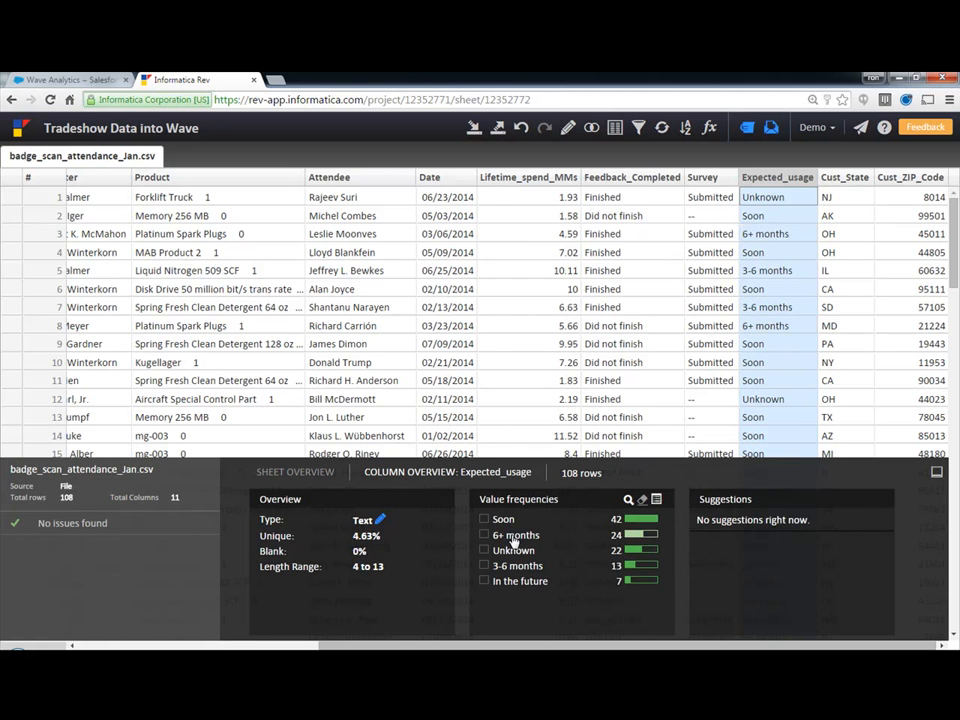
Replace the "6+ months" and "3-6 months" values in the Expected_usage column with "In the future"
double_click(508, 535)
type("In the future")
key("Return")
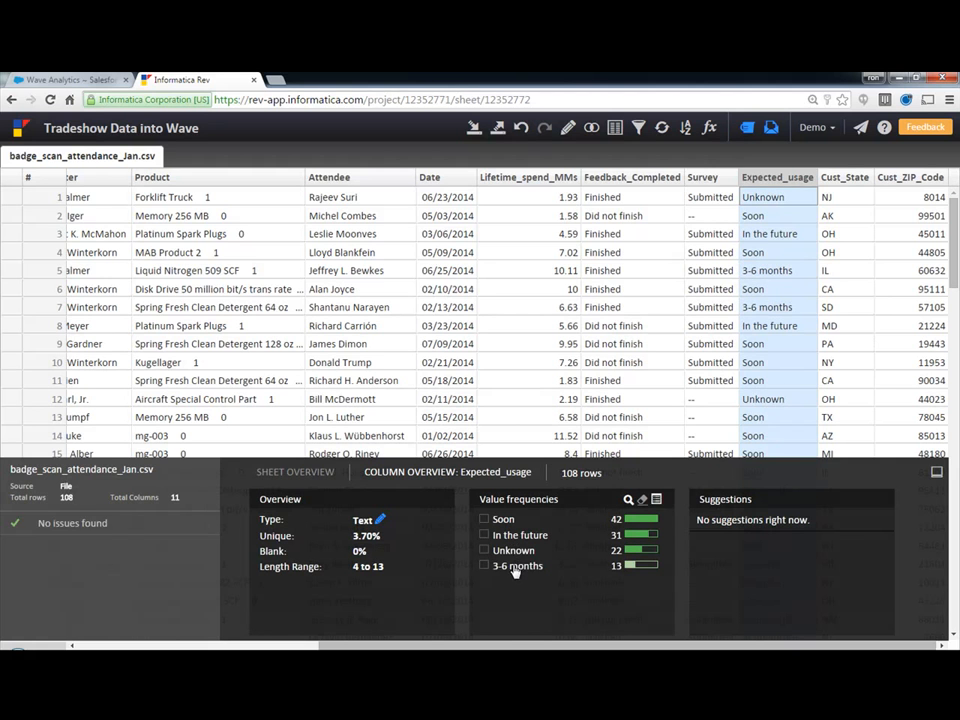
double_click(515, 567)
type("In the future")
key("Return")
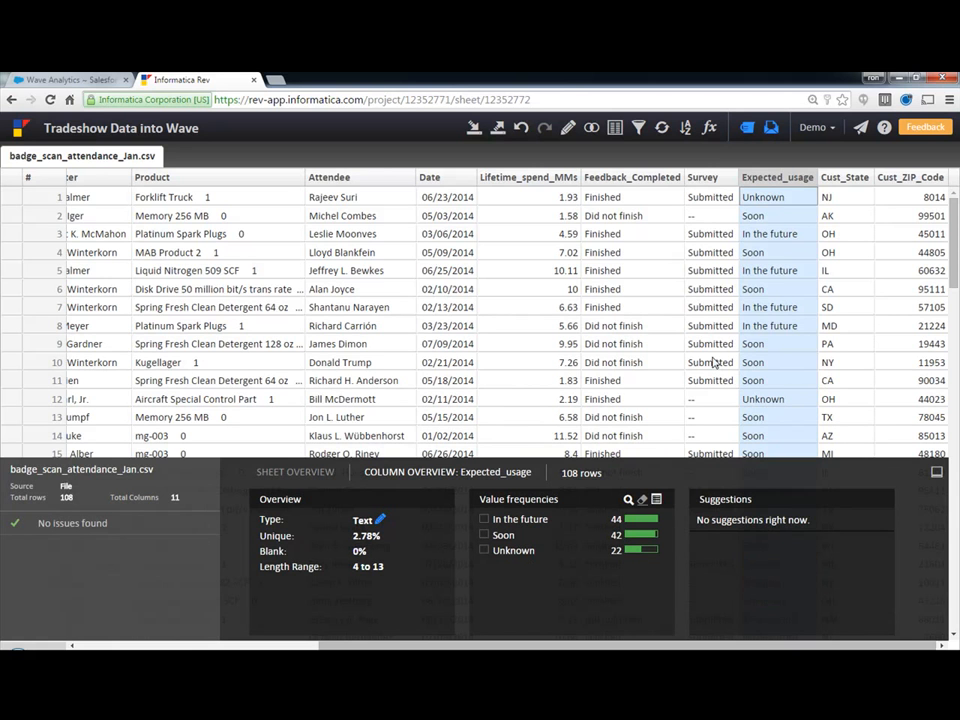
Apply the suggestion to validate the Cust_State column as US State
left_click(845, 188)
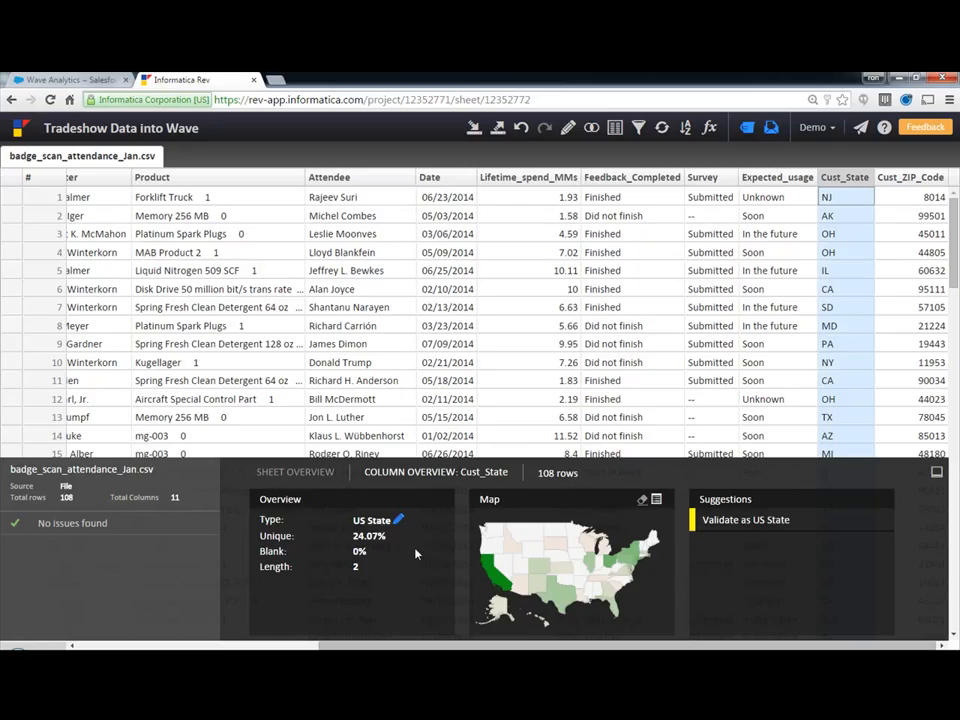
left_click(727, 531)
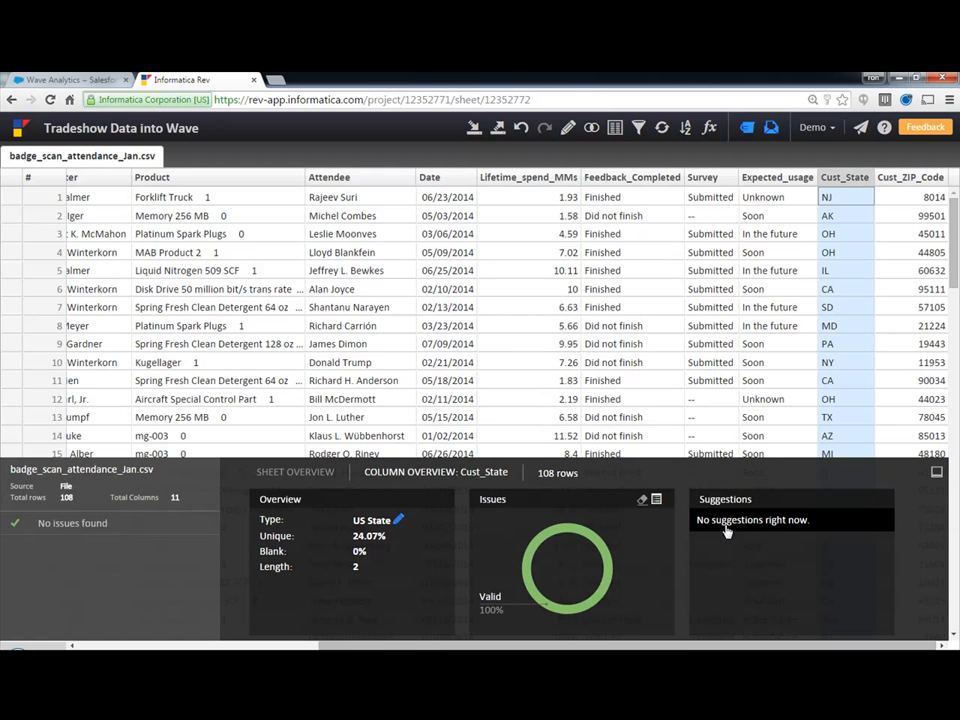
Standardize the Cust_ZIP_Code column to 5 digit US Zip Code and validate it as US Zip Code
left_click(884, 180)
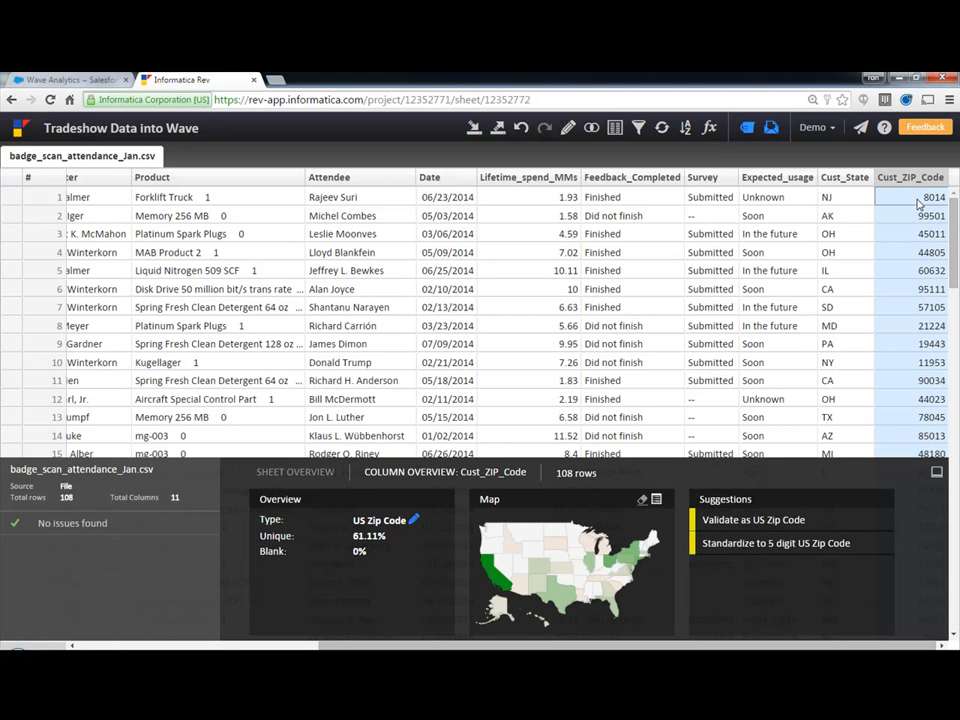
left_click(726, 545)
left_click(727, 550)
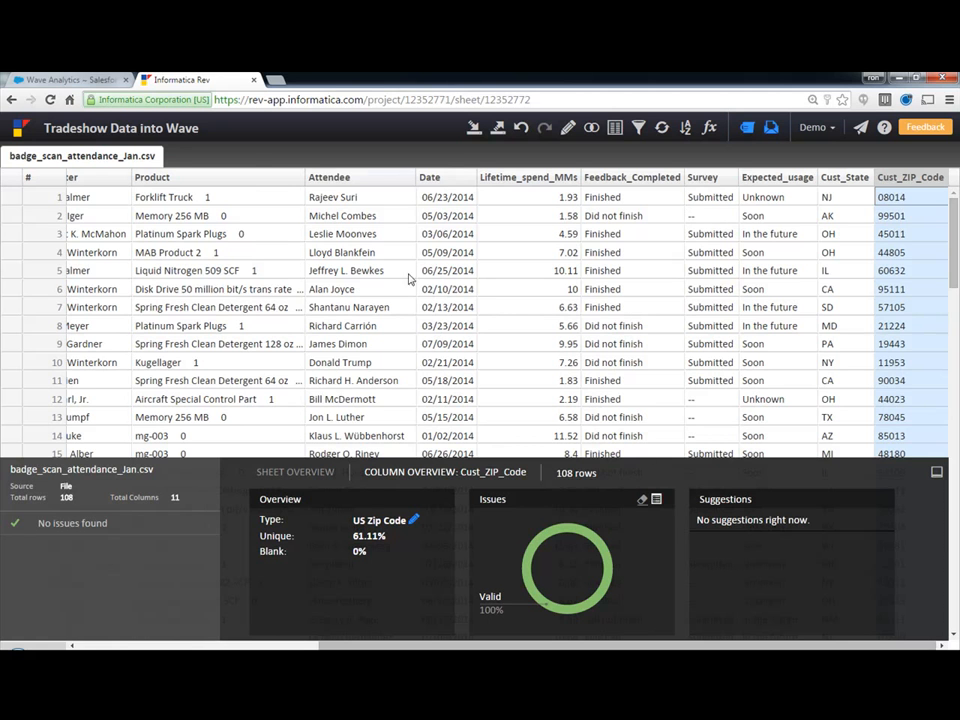
Import the Opportunity object from the Salesforce application into the project as another sheet
left_click(474, 129)
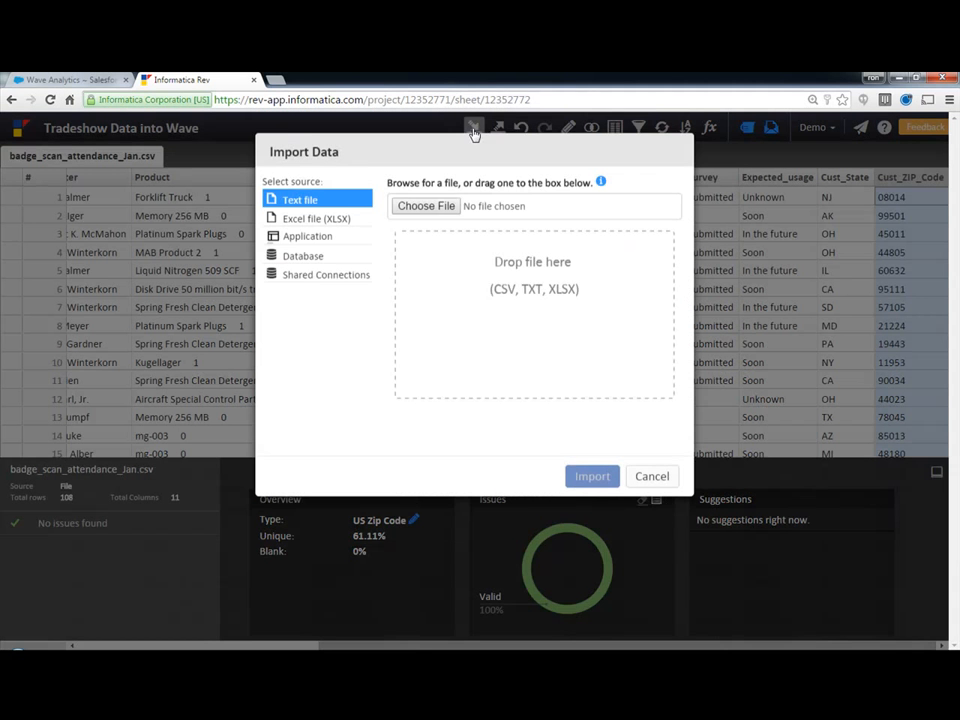
left_click(313, 239)
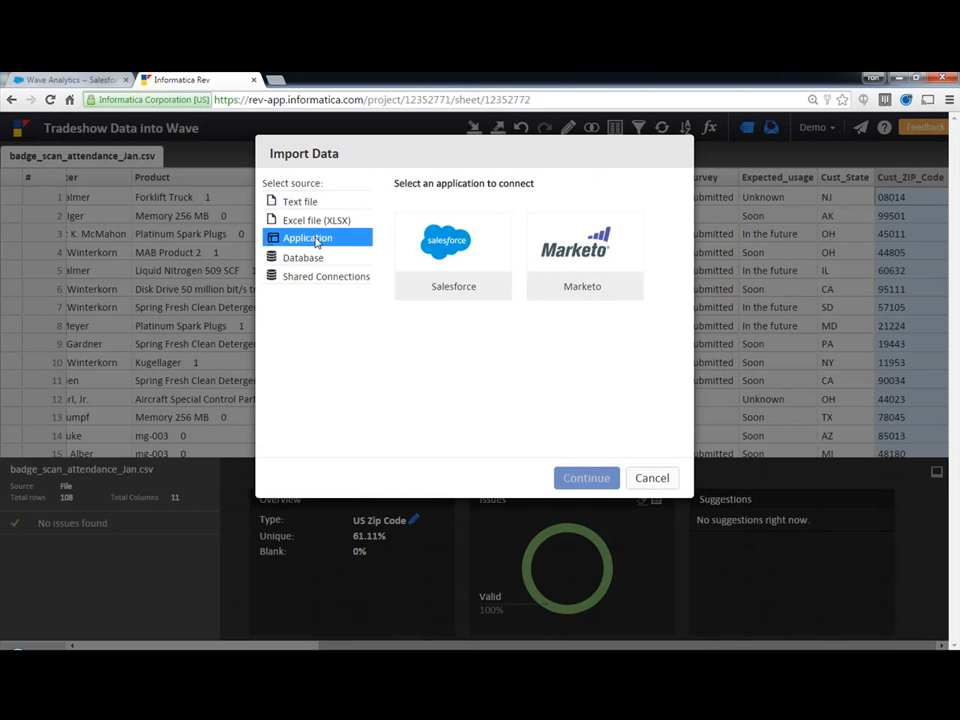
left_click(448, 257)
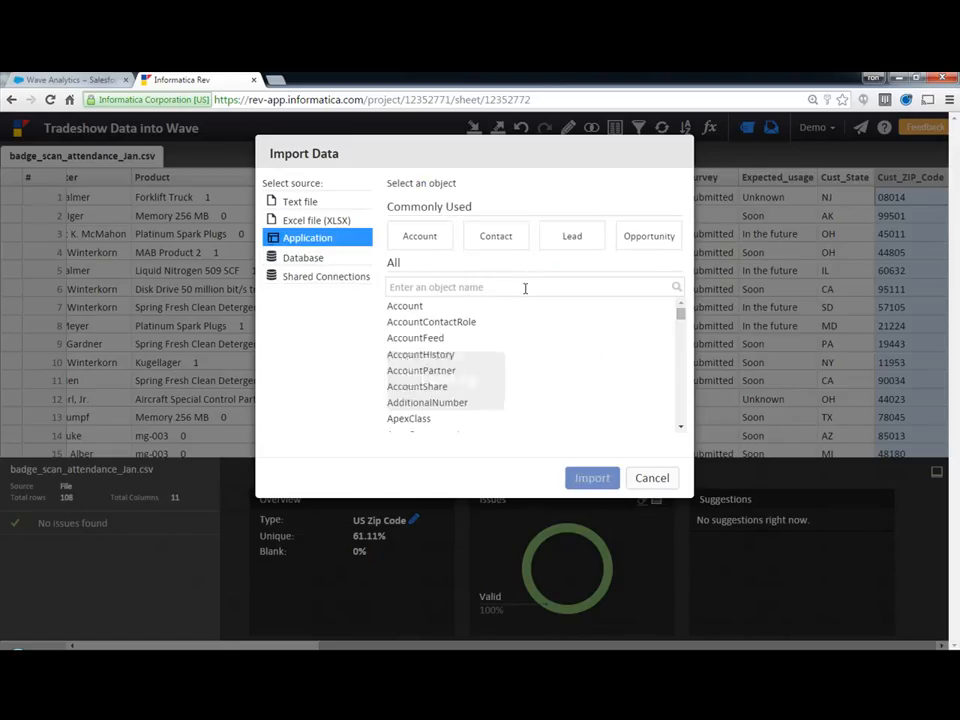
left_click(650, 241)
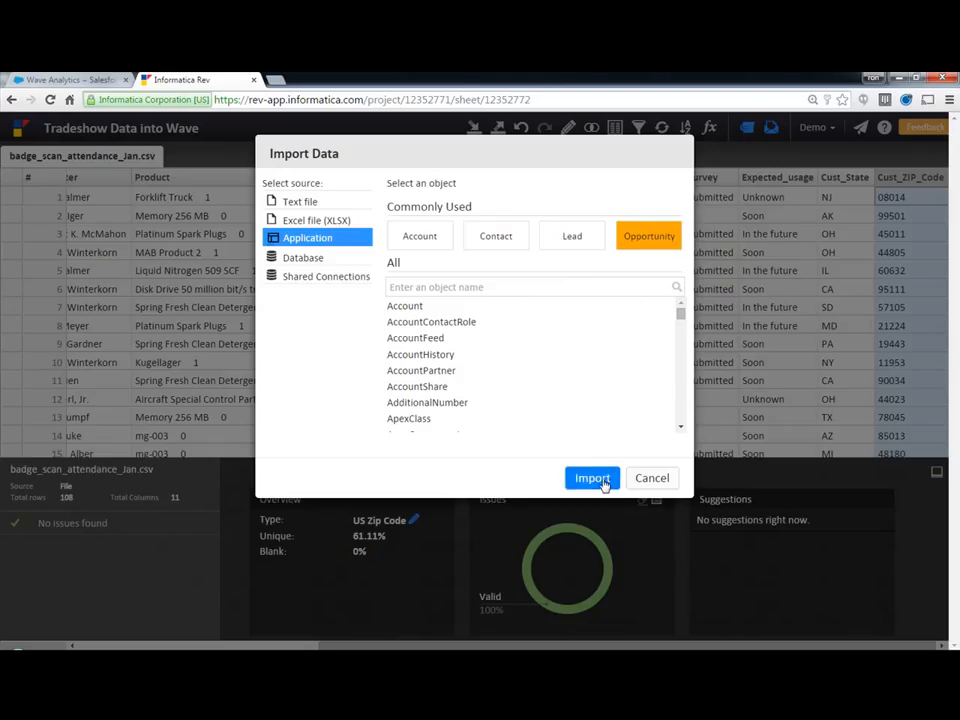
left_click(604, 483)
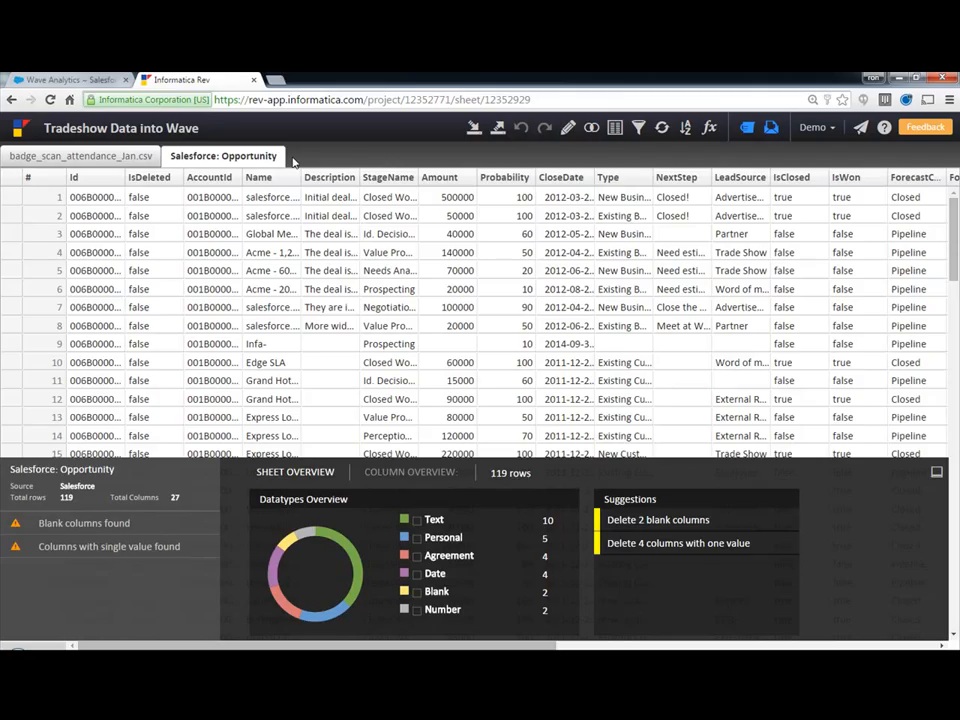
Combine the Salesforce: Opportunity sheet with badge_scan_attendance_Jan.csv, keeping only the rows matching both
left_click(593, 129)
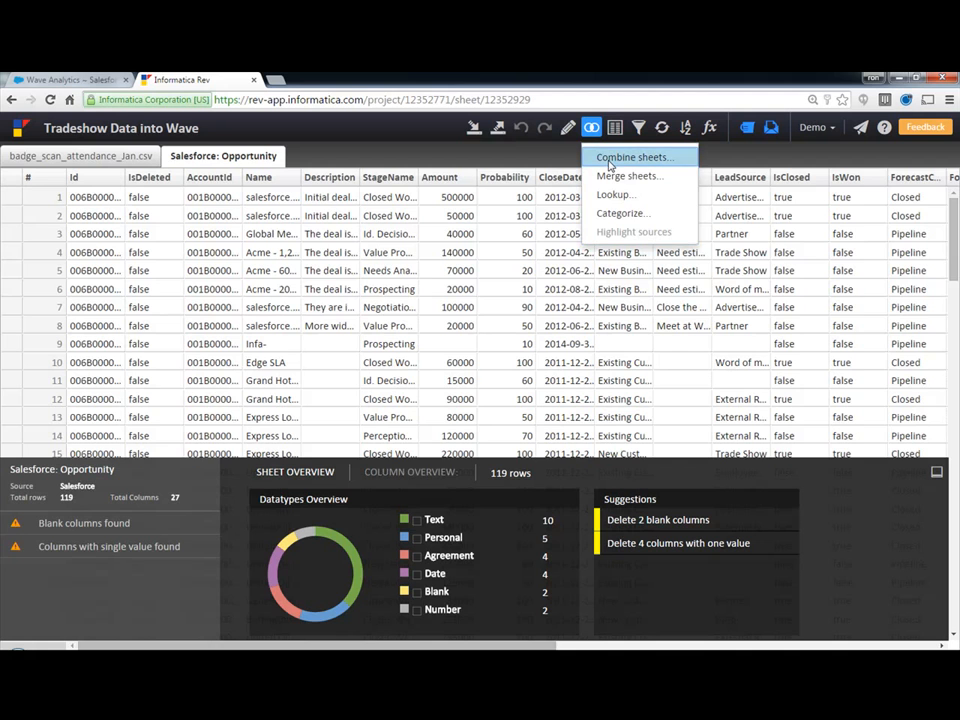
left_click(610, 160)
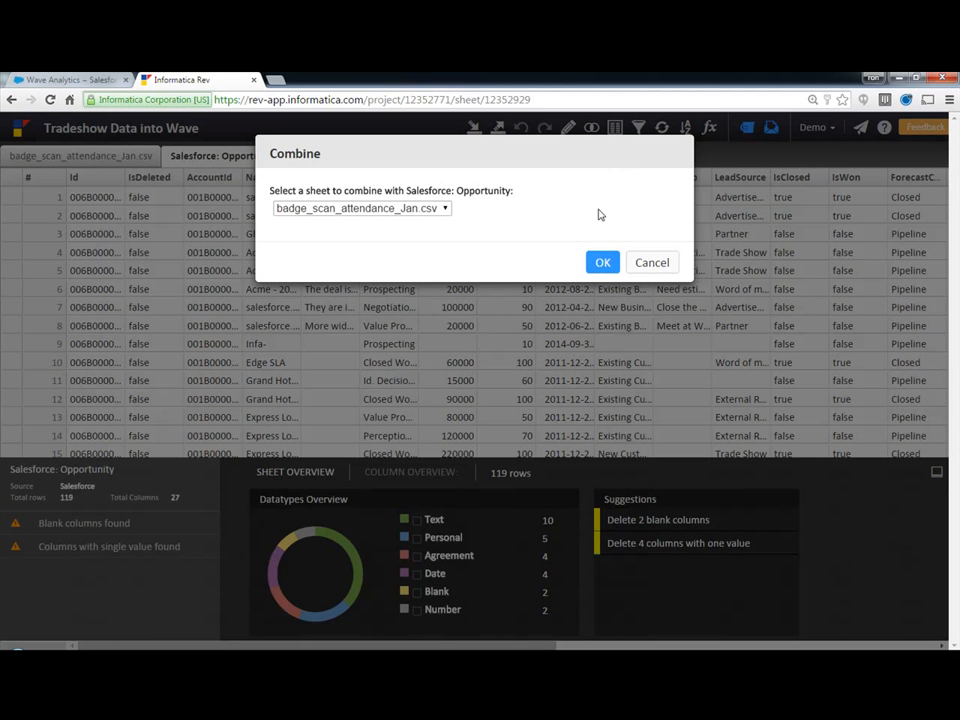
left_click(605, 263)
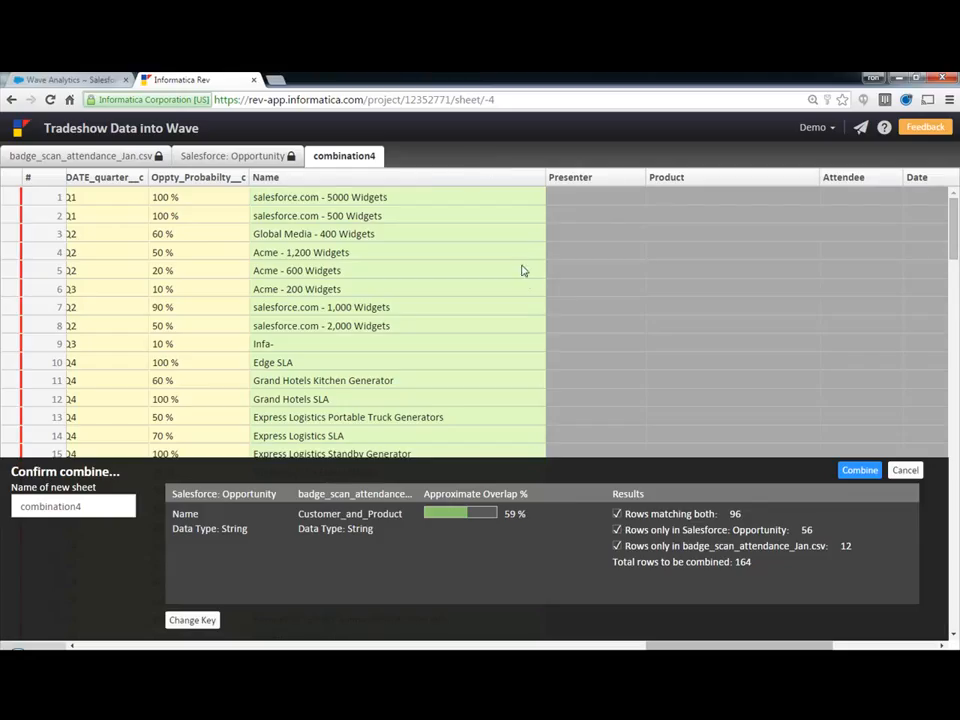
left_click(617, 531)
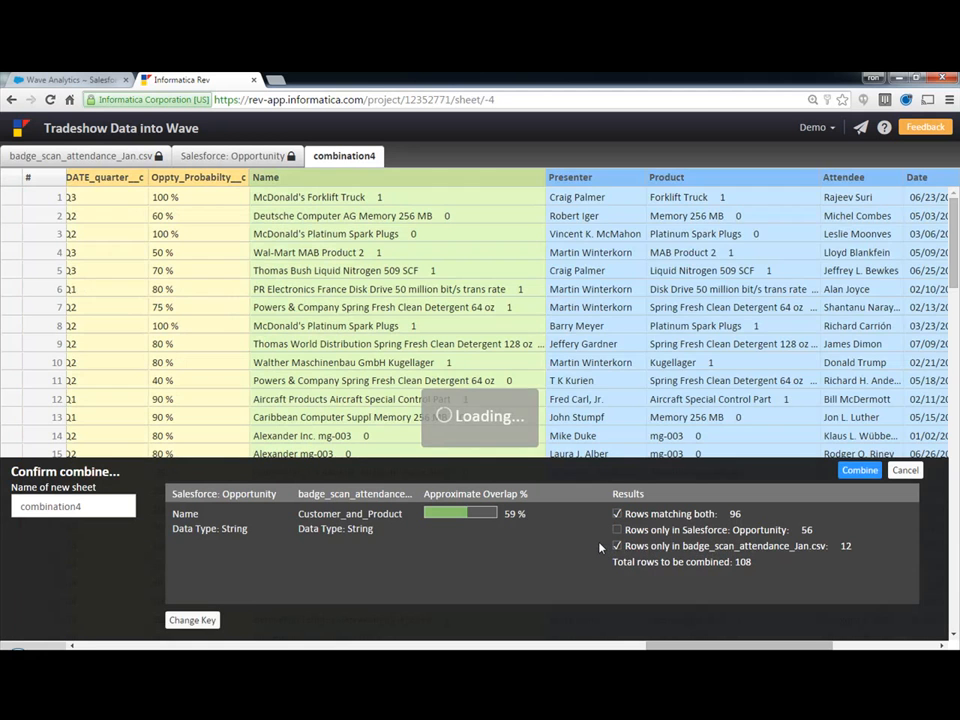
left_click(601, 547)
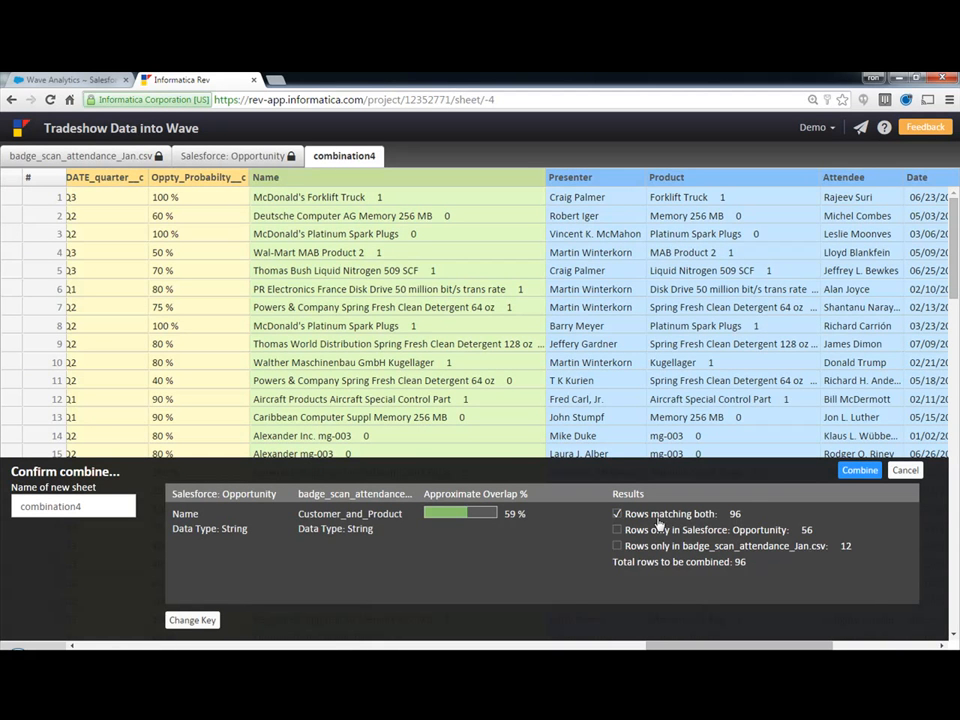
left_click(849, 471)
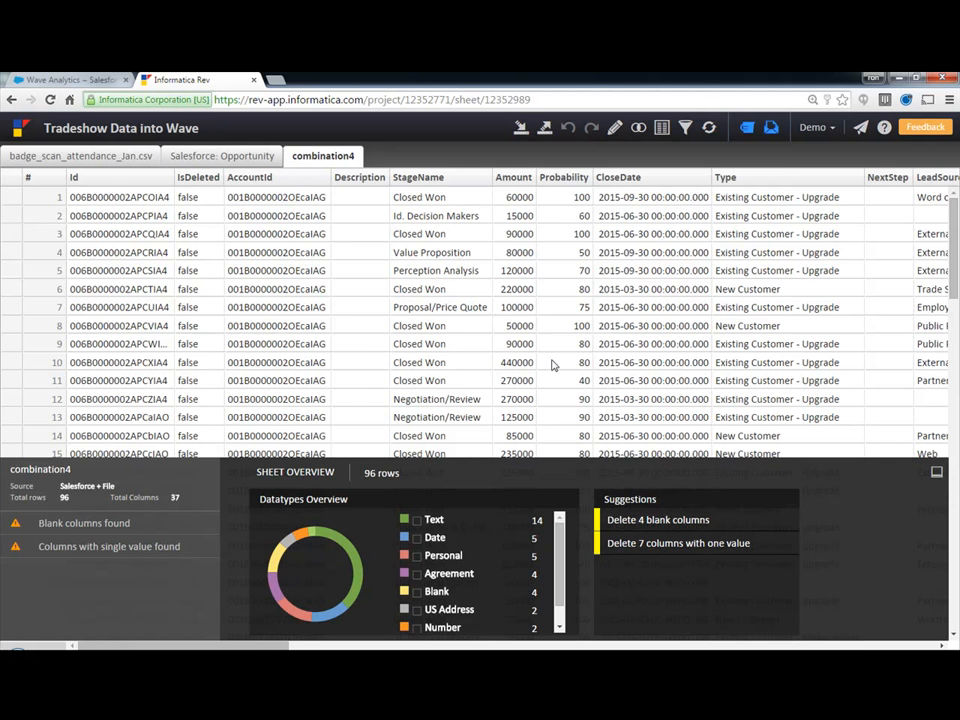
Rename the combination4 sheet as Tradeshow_Data
left_click(878, 646)
left_click(878, 646)
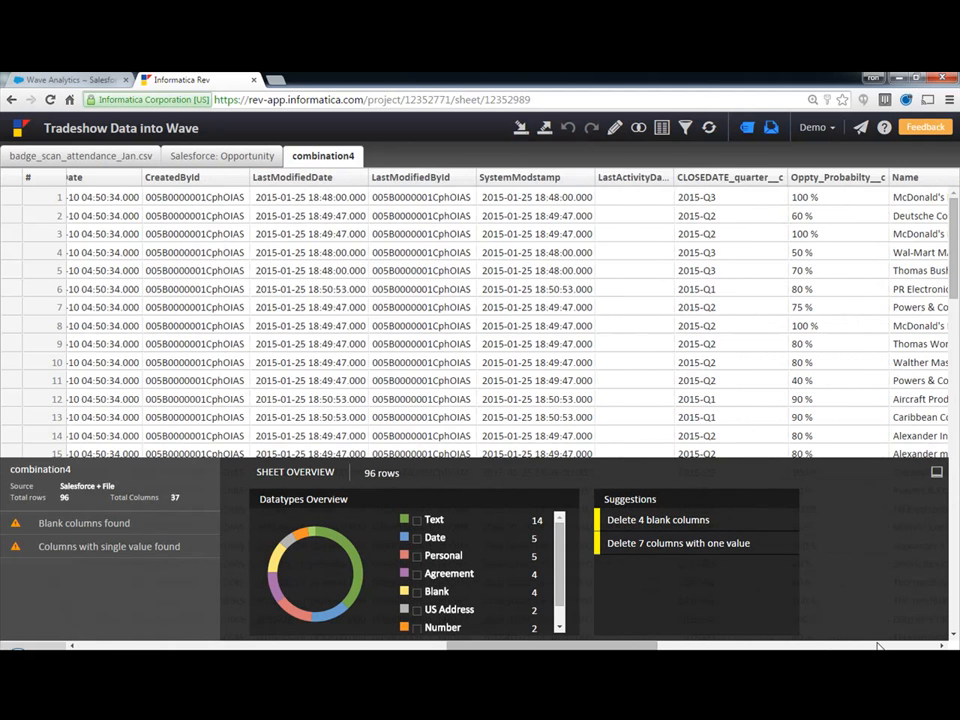
left_click(878, 646)
left_click(898, 648)
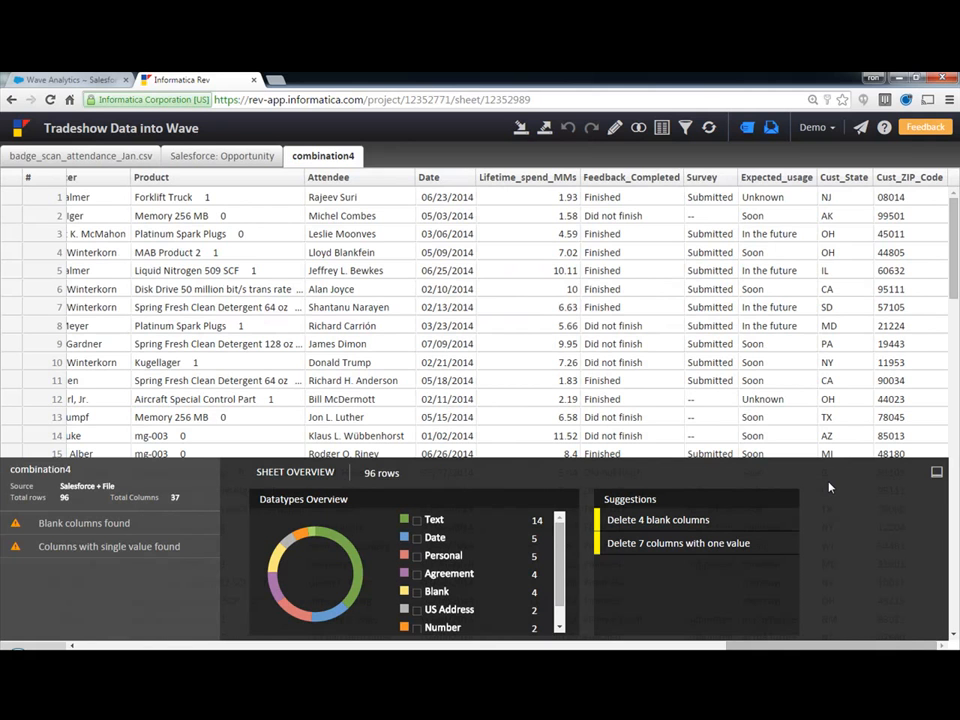
right_click(350, 165)
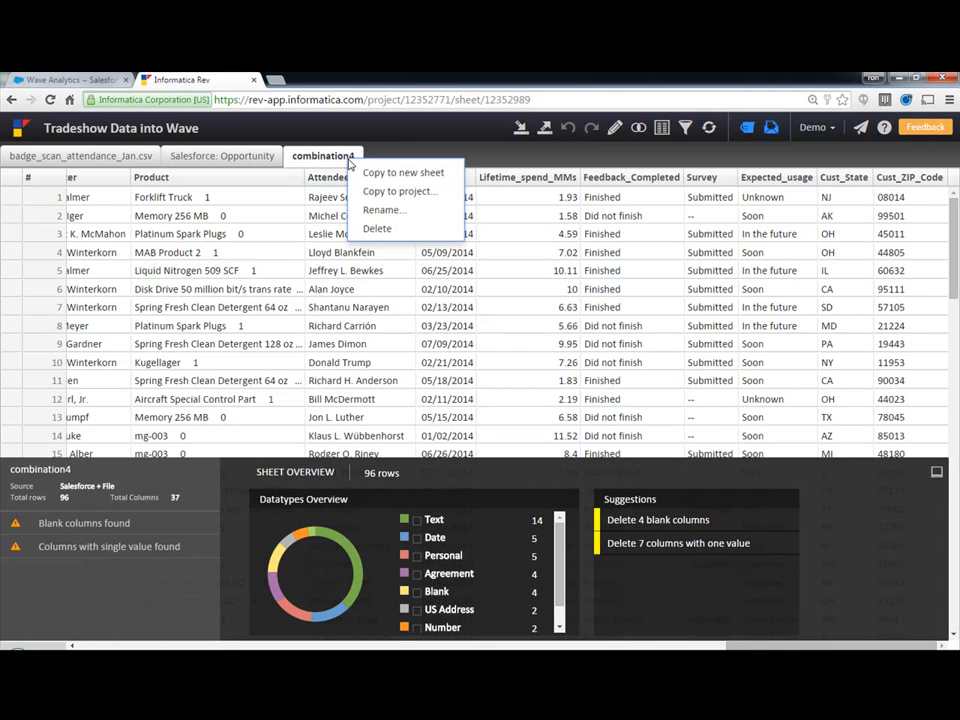
left_click(370, 206)
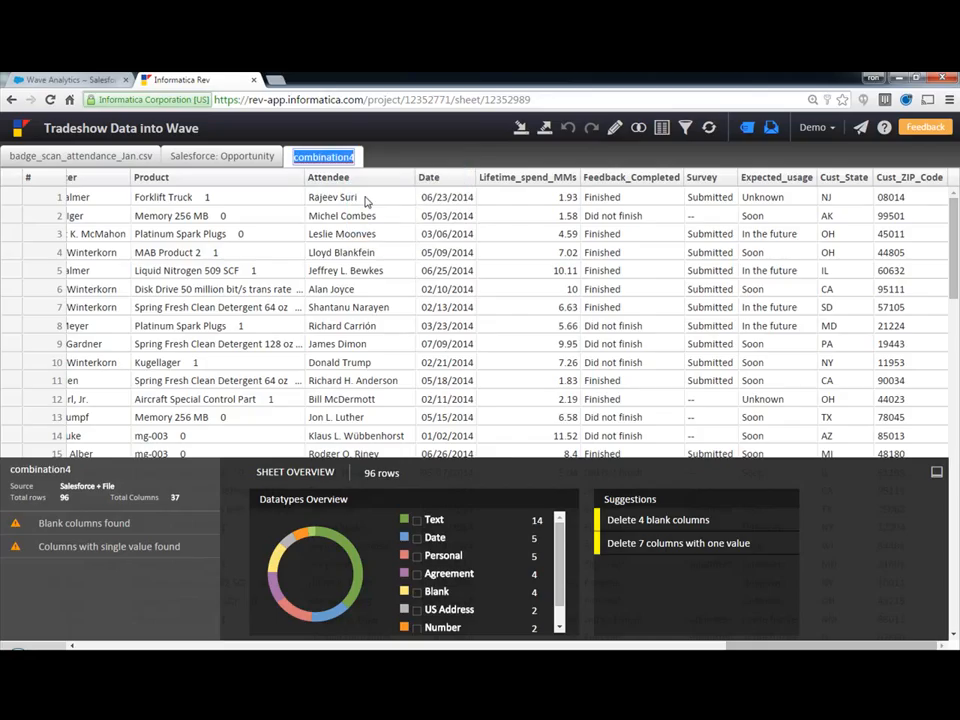
type("Trade")
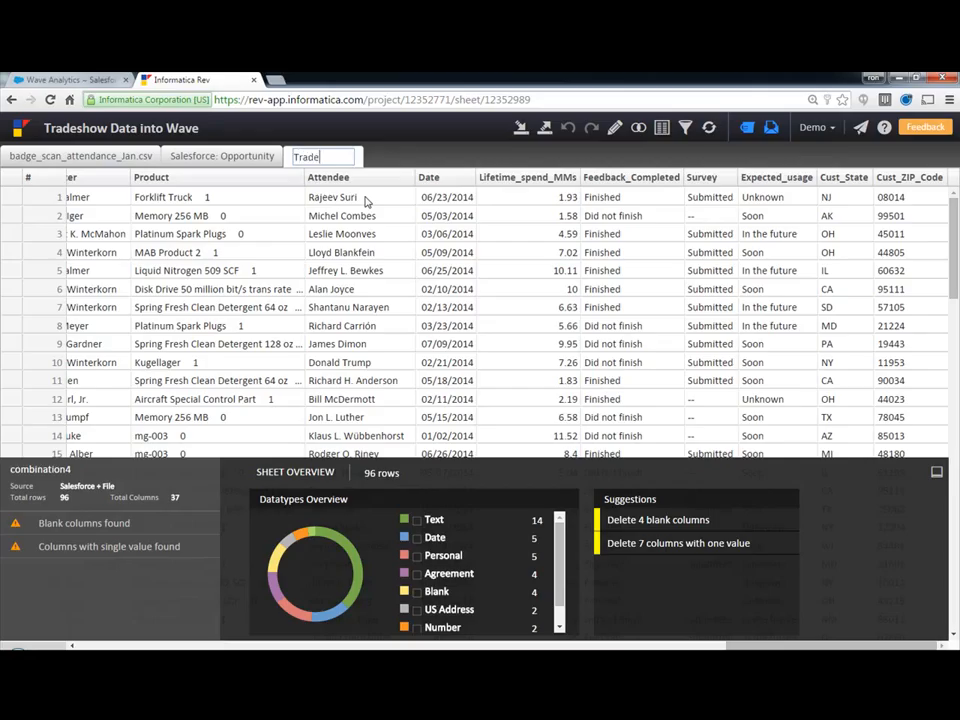
type("show_Data")
key("Return")
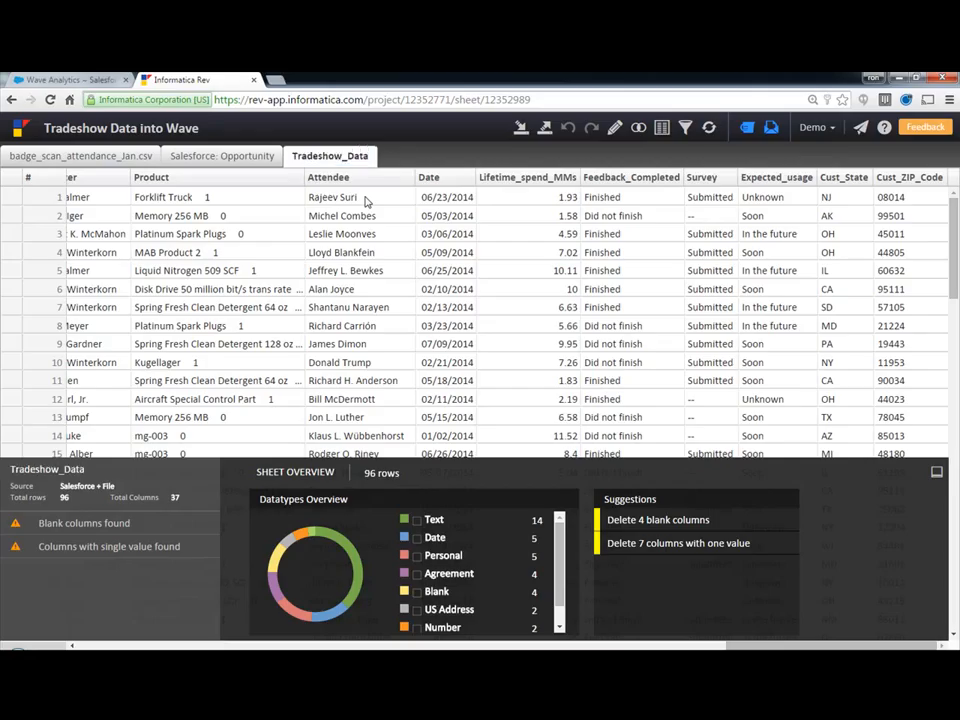
Export the Tradeshow_Data sheet to Salesforce Analytics
left_click(544, 127)
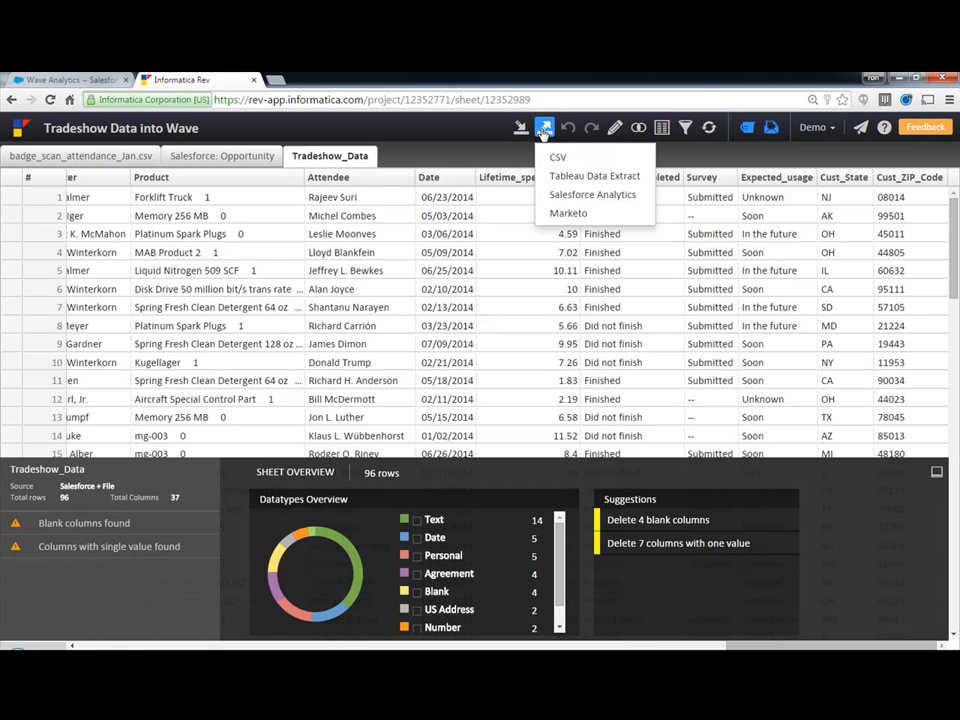
left_click(570, 196)
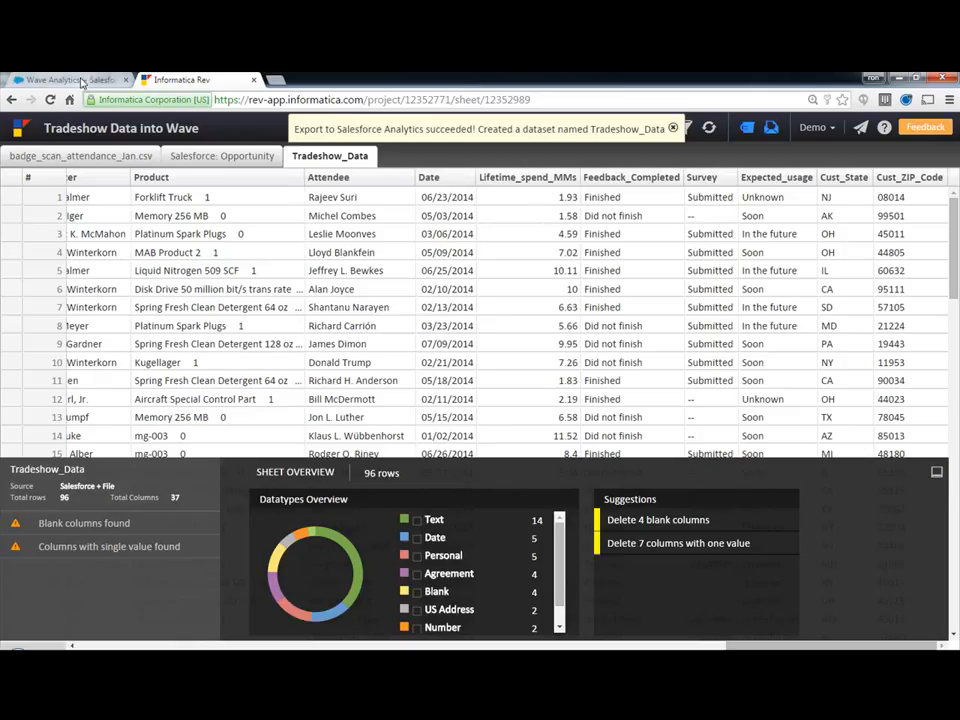
Switch to Wave Analytics and show only the datasets to check for the exported Tradeshow_Data
left_click(80, 80)
left_click(276, 185)
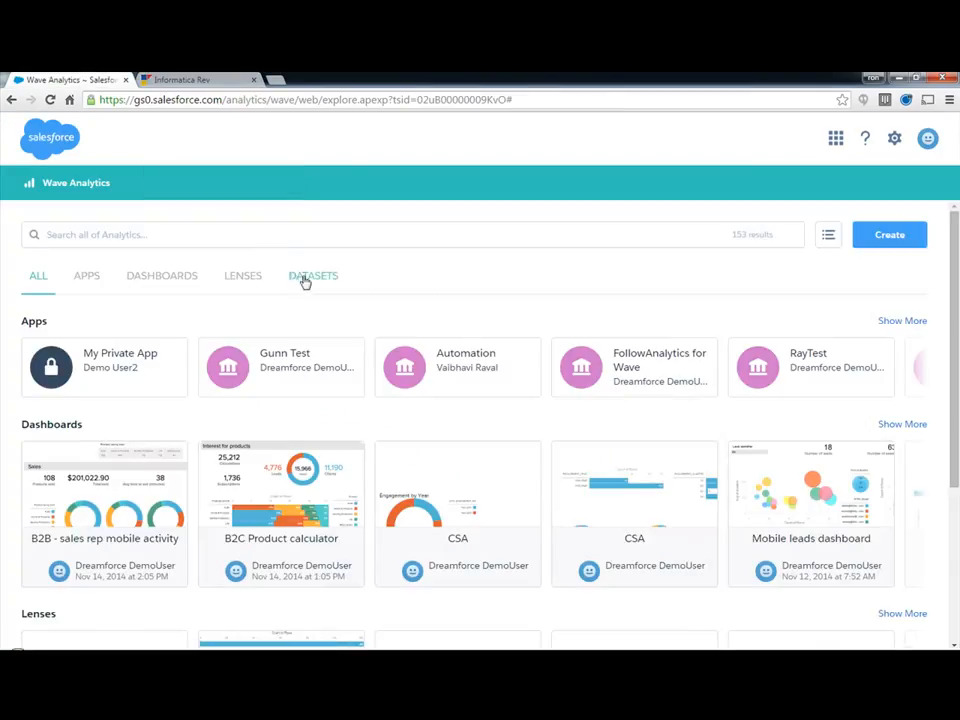
left_click(307, 280)
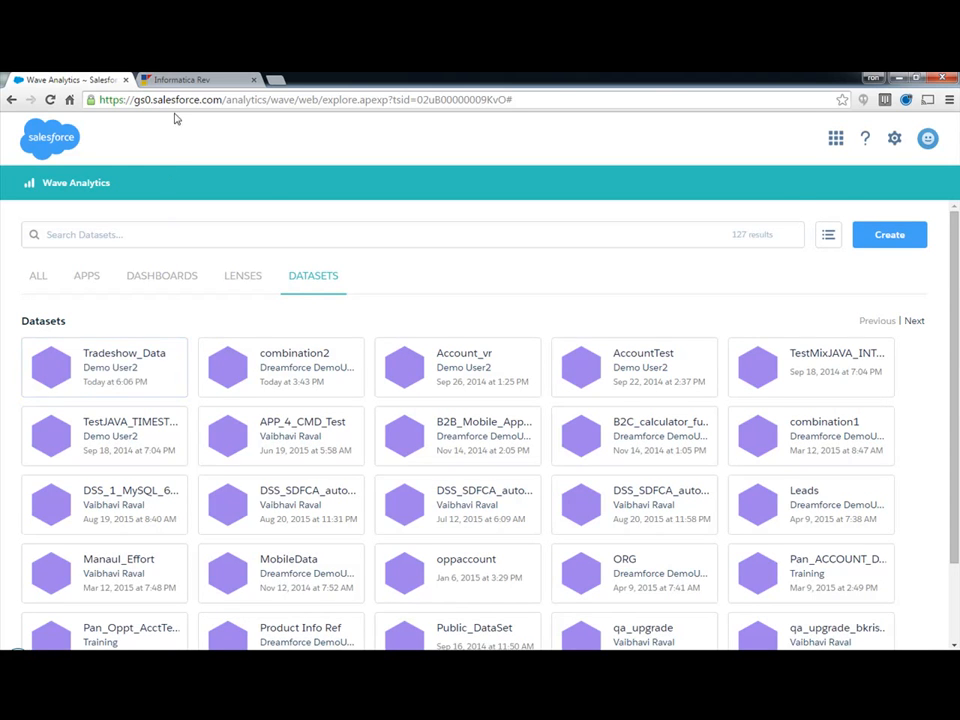
Switch back to Informatica Rev and look through the available editing, sheet-combining and filtering commands for the Tradeshow_Data sheet
left_click(180, 82)
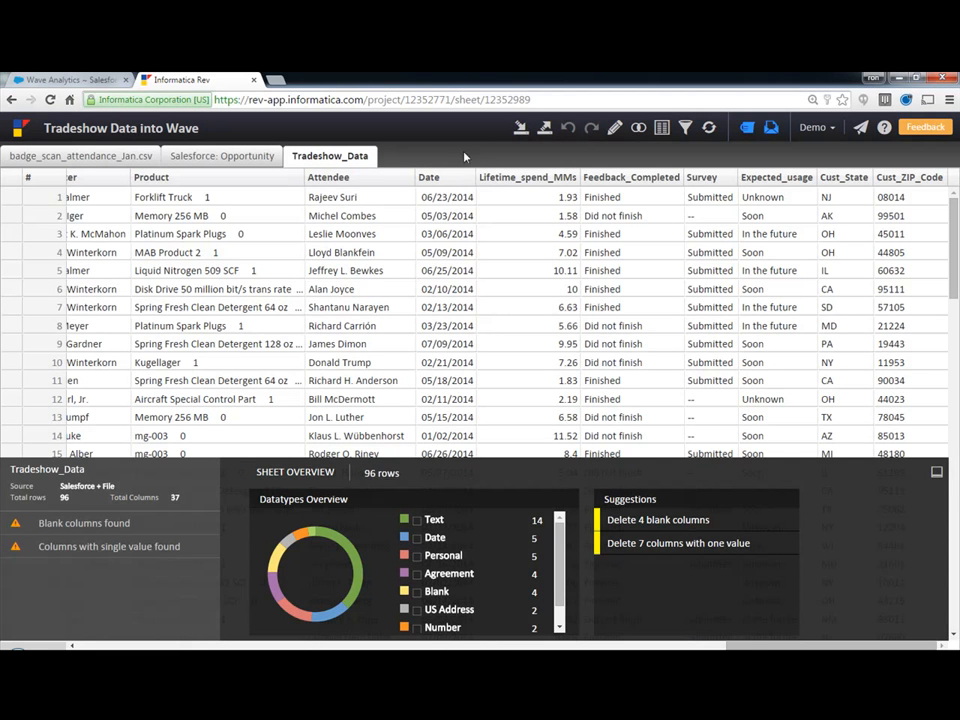
left_click(613, 129)
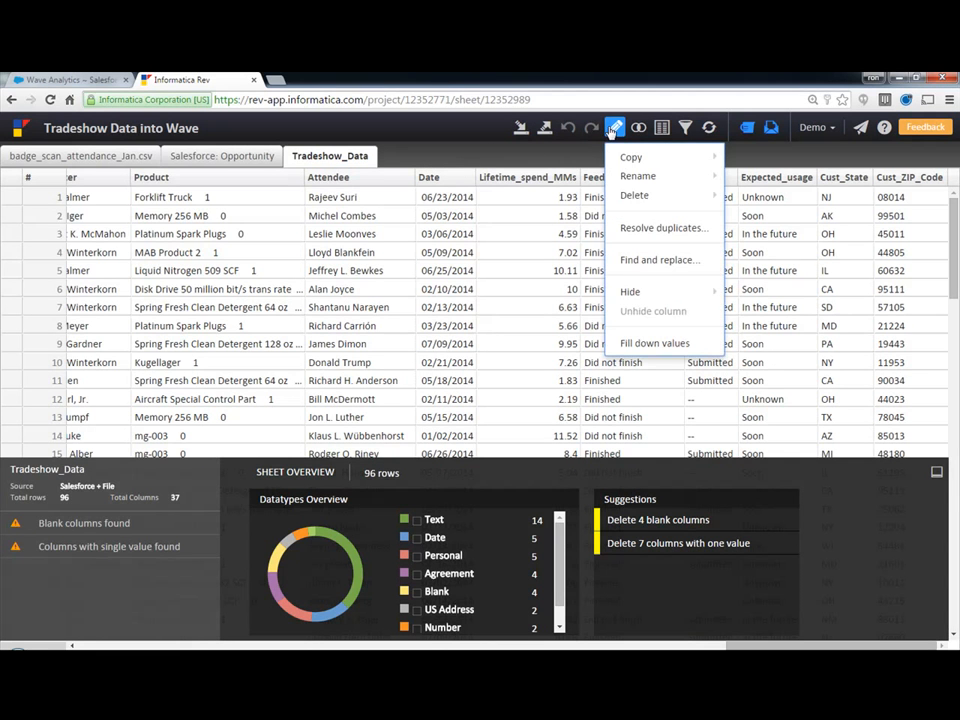
left_click(639, 131)
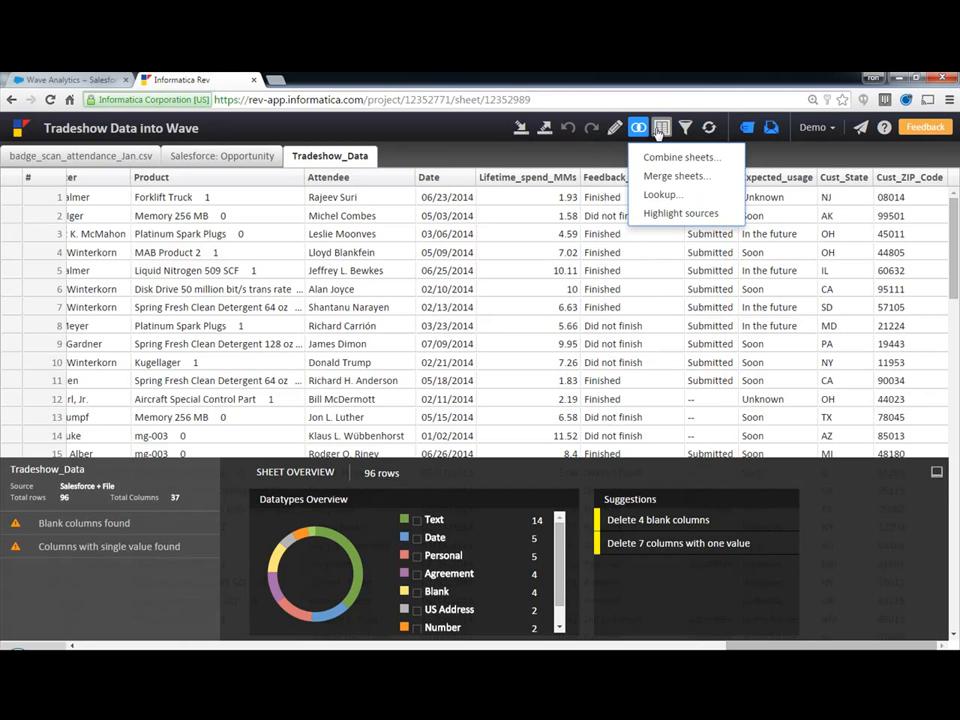
left_click(658, 132)
left_click(658, 132)
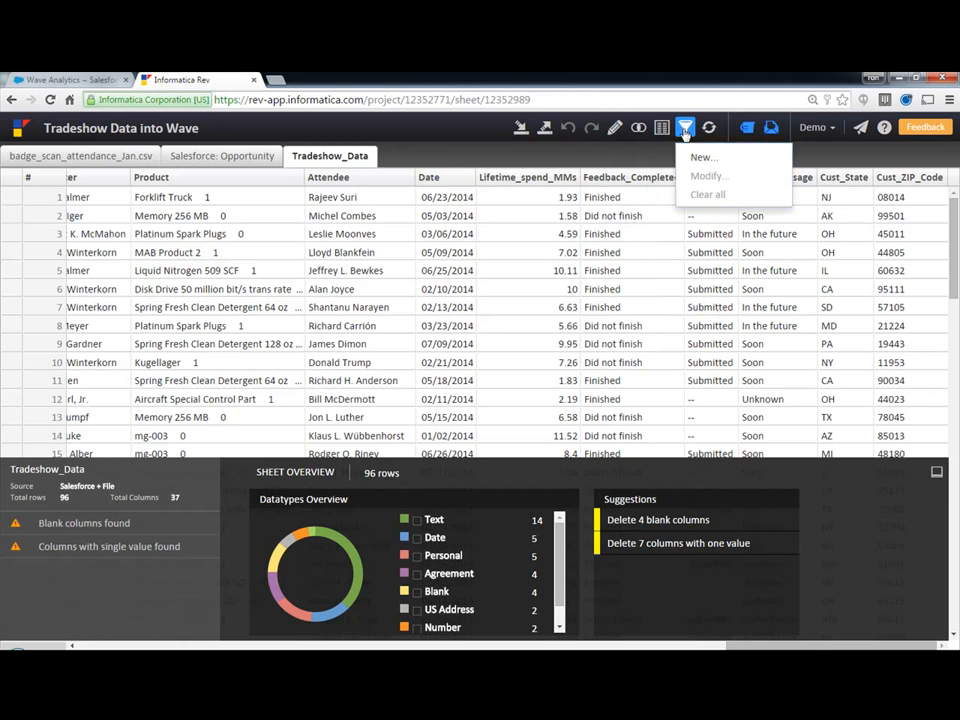
left_click(400, 178)
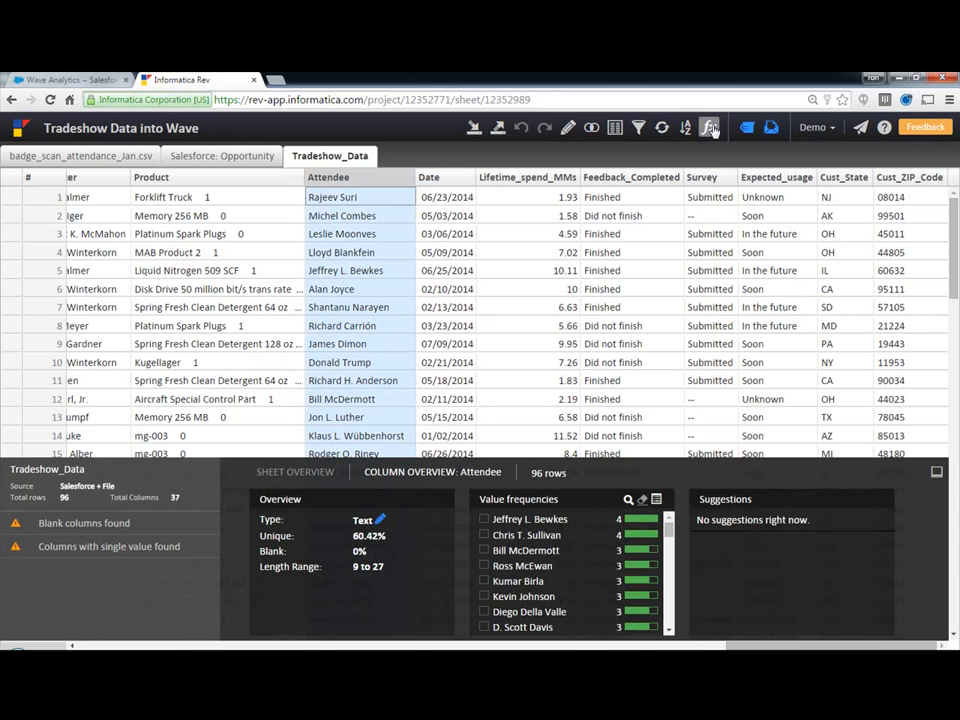
left_click(711, 128)
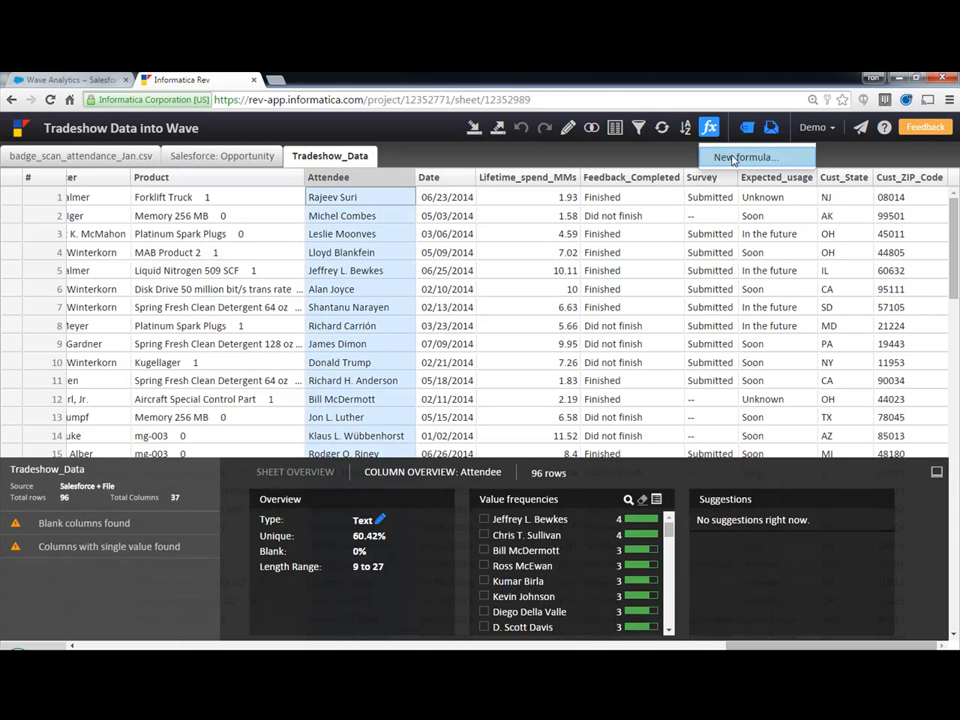
left_click(738, 158)
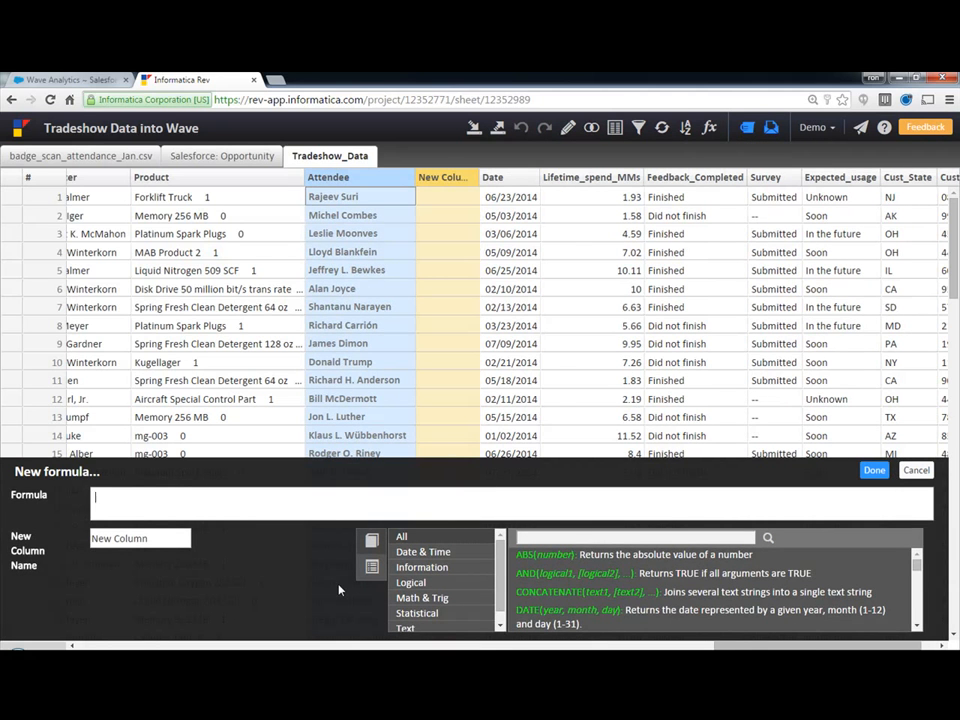
left_click(918, 471)
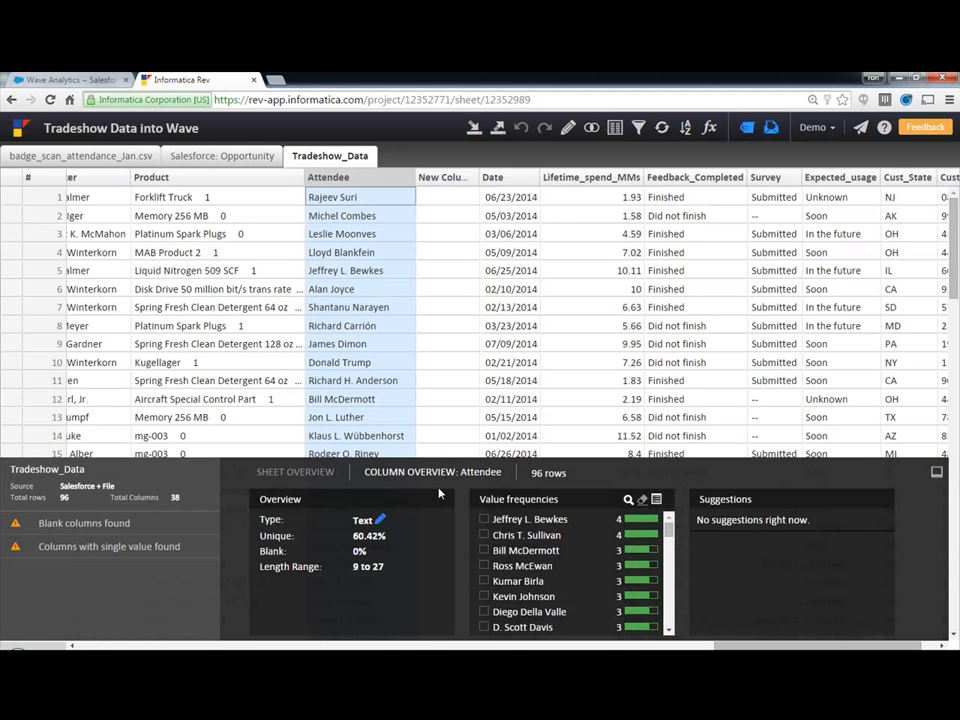
Return to the Rev home page and look through its How to tutorials
left_click(22, 128)
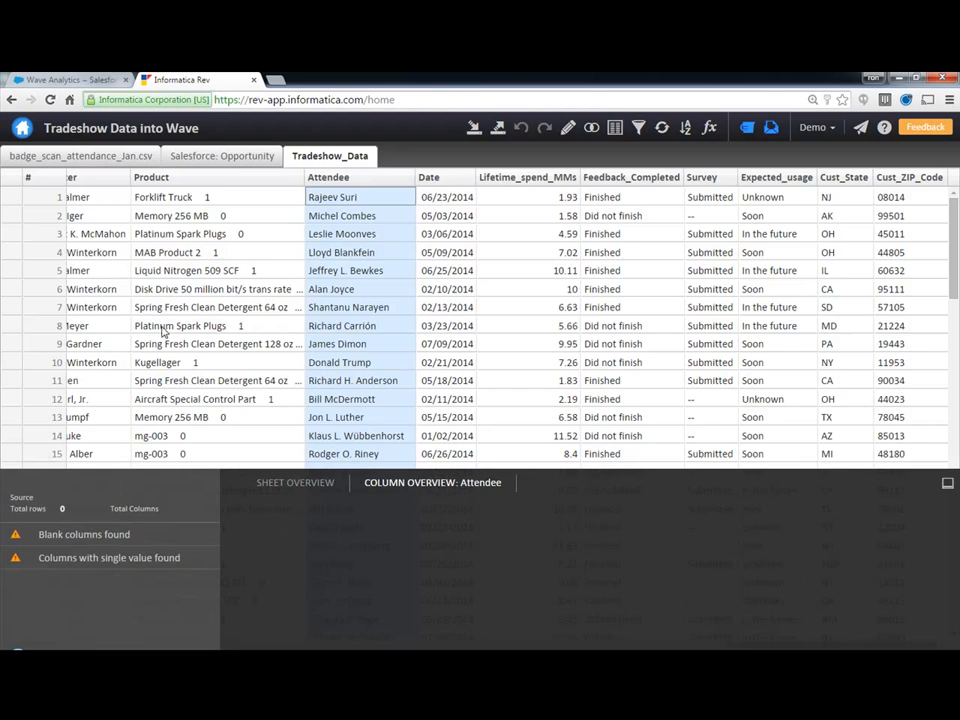
scroll(650, 520, "down", 2)
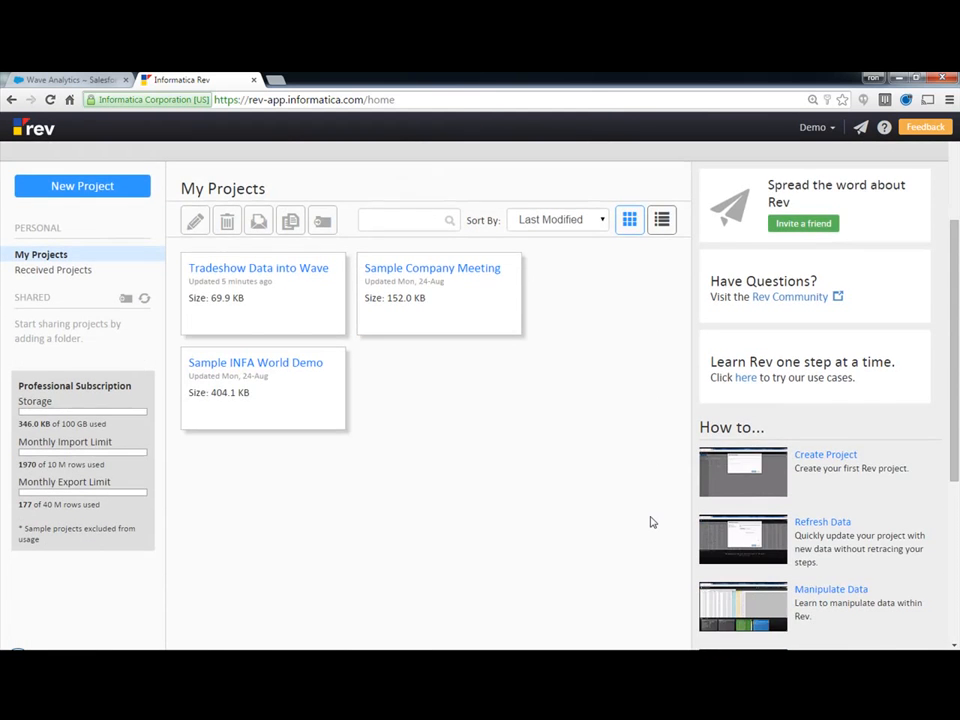
scroll(645, 520, "down", 3)
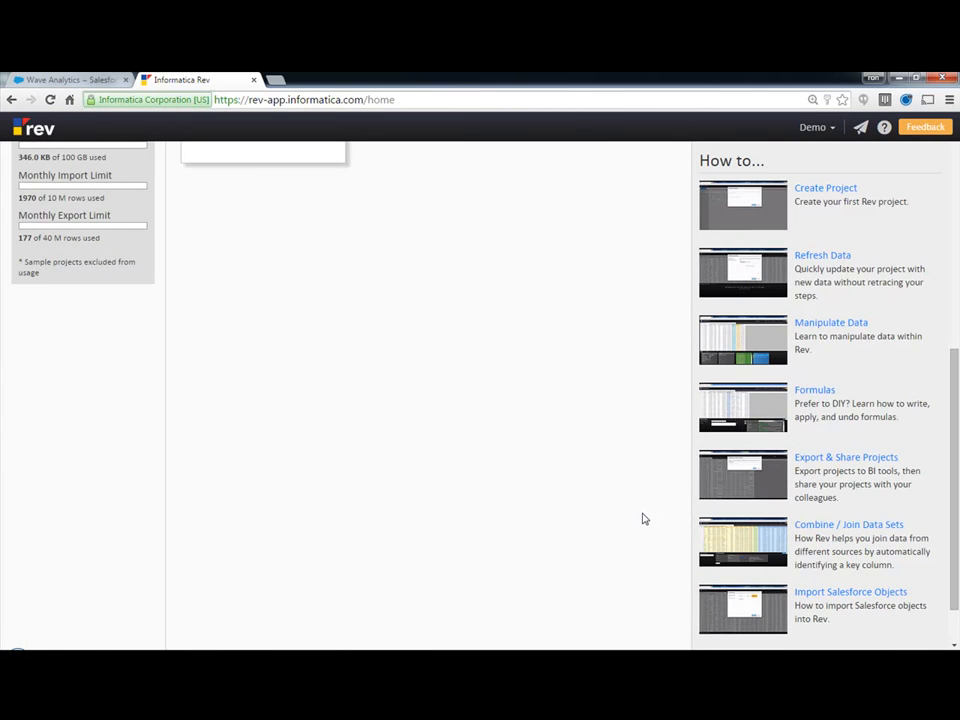